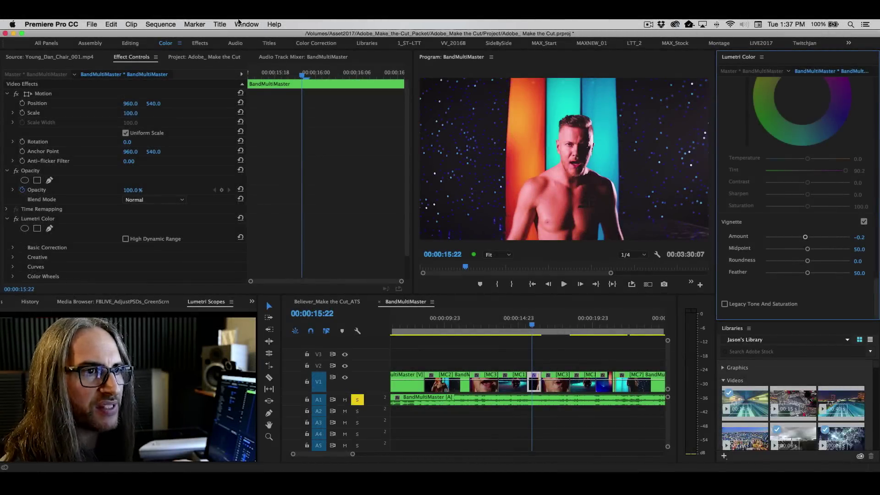
- Switch the timeline to the Believer_Make the Cut_ATS sequence
left_click(327, 302)
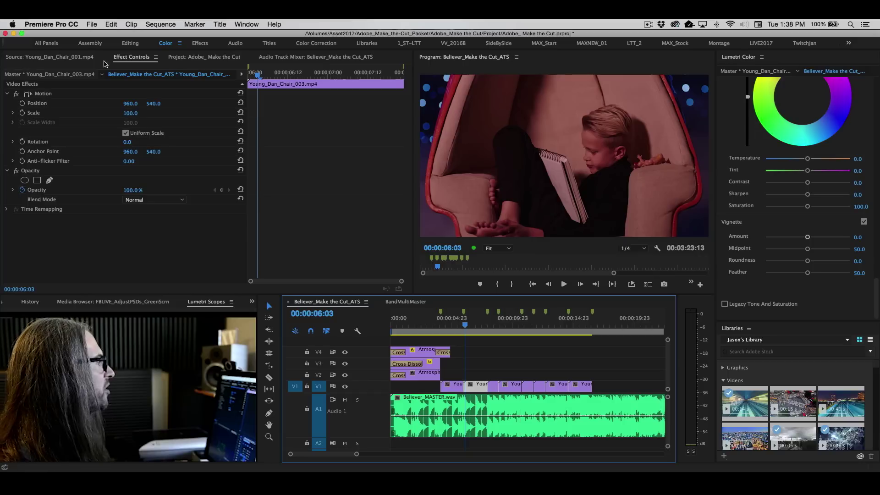
- Load Guitar_004.mp4 from Footage > Instruments into the Source monitor and play it
left_click(202, 57)
left_click(24, 207)
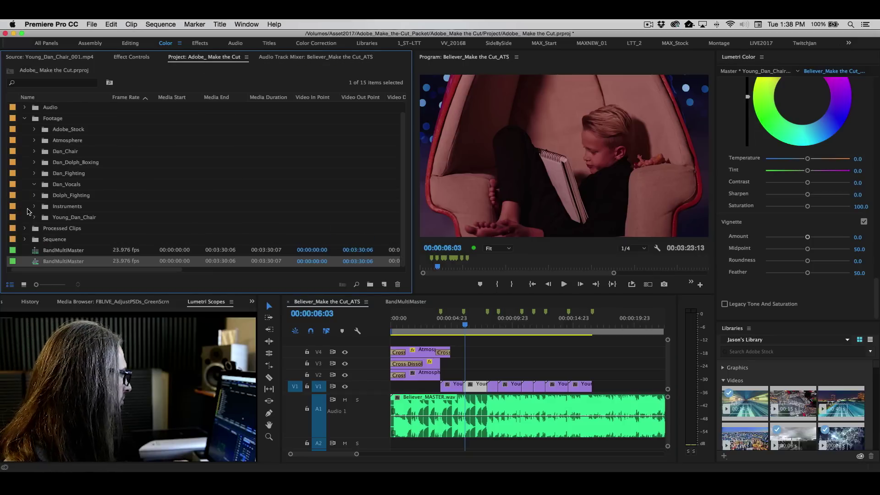
left_click(34, 206)
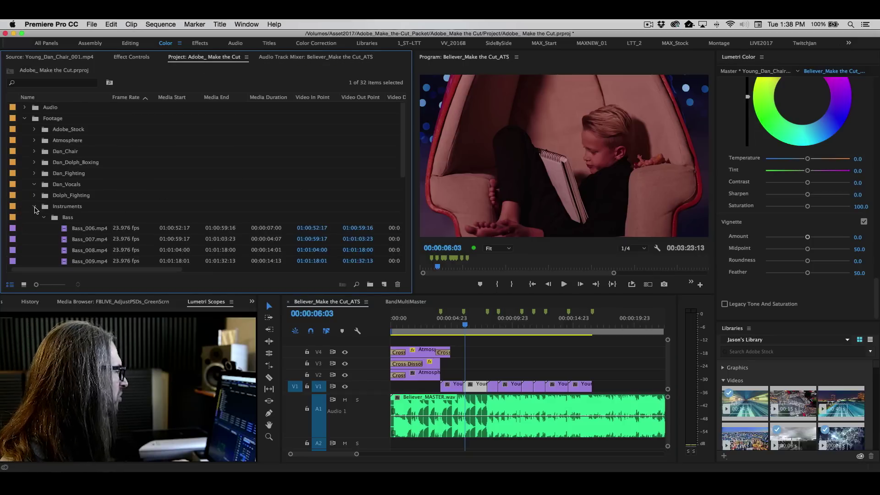
scroll(112, 209, "down", 5)
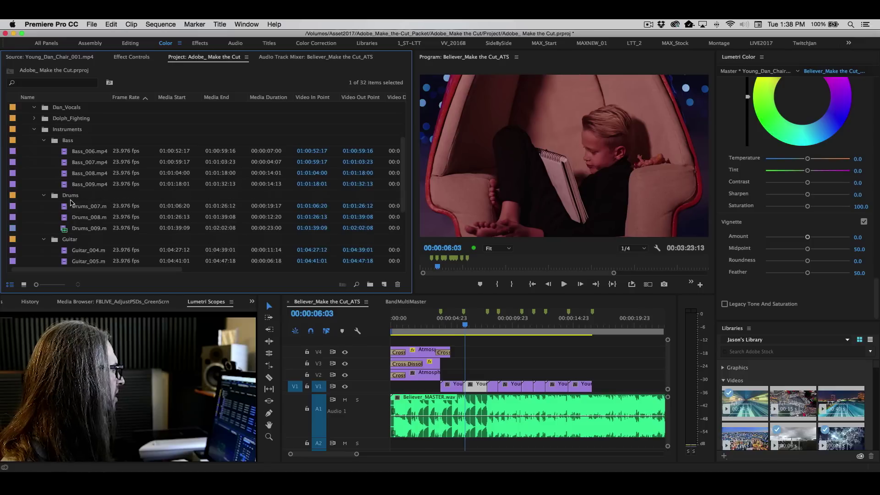
double_click(62, 254)
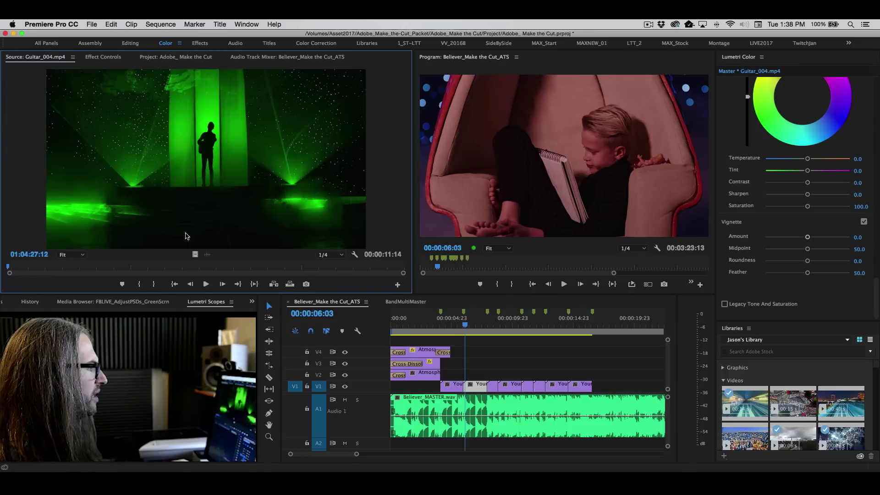
key("space")
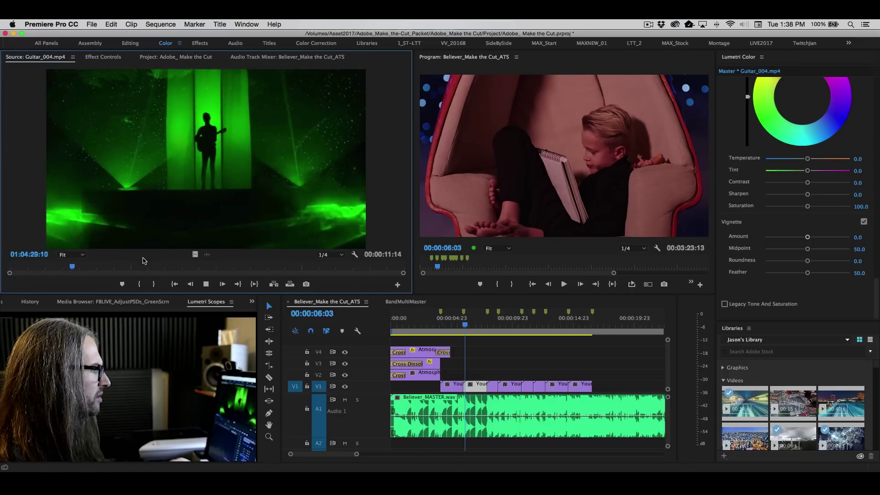
- Place the Guitar_004 video on track V2 of the BandMultiMaster sequence
left_click(399, 302)
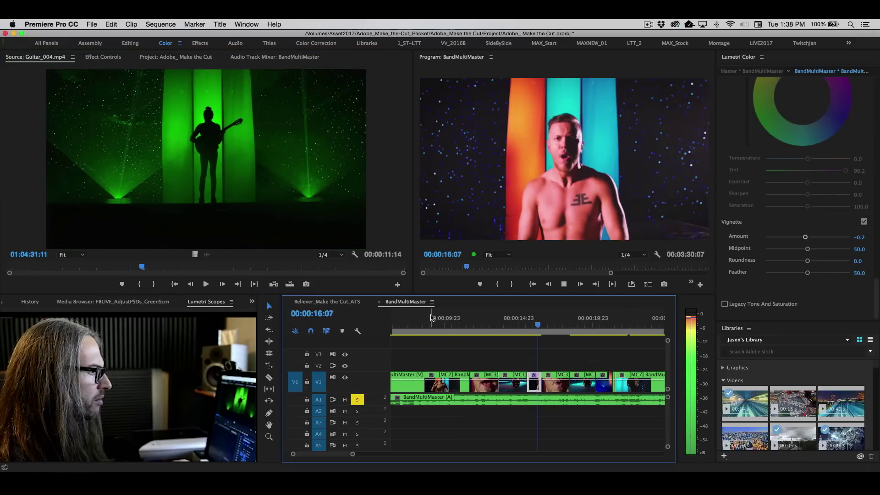
key("space")
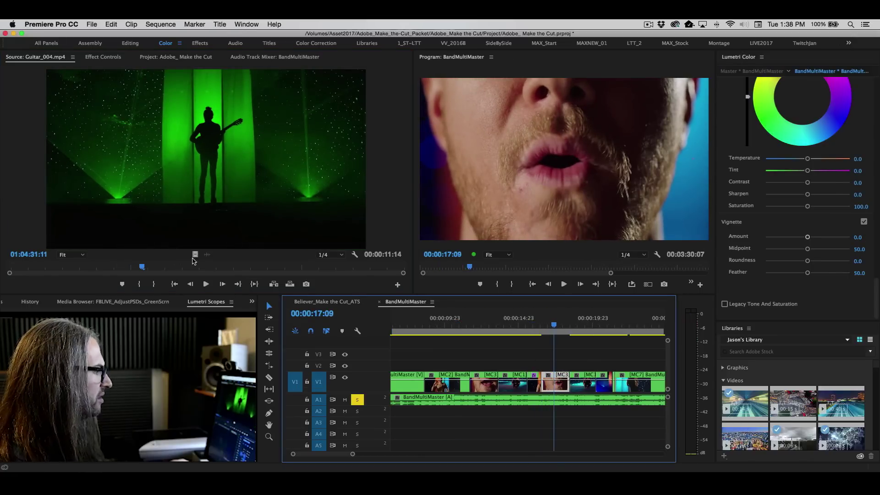
mouse_move(195, 254)
left_mouse_down()
mouse_move(514, 373)
mouse_move(500, 374)
left_mouse_up()
- Play the sequence around 13 seconds to review the guitar entrance
key("minus")
key("minus")
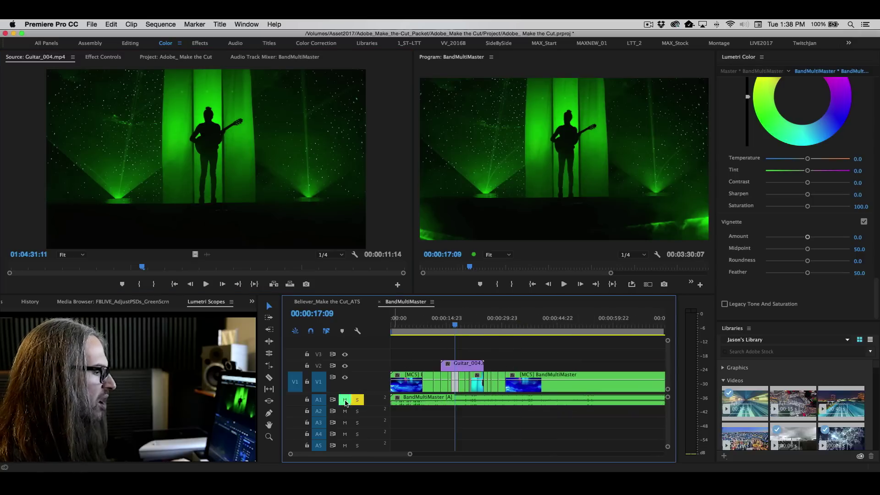
left_click(442, 324)
key("space")
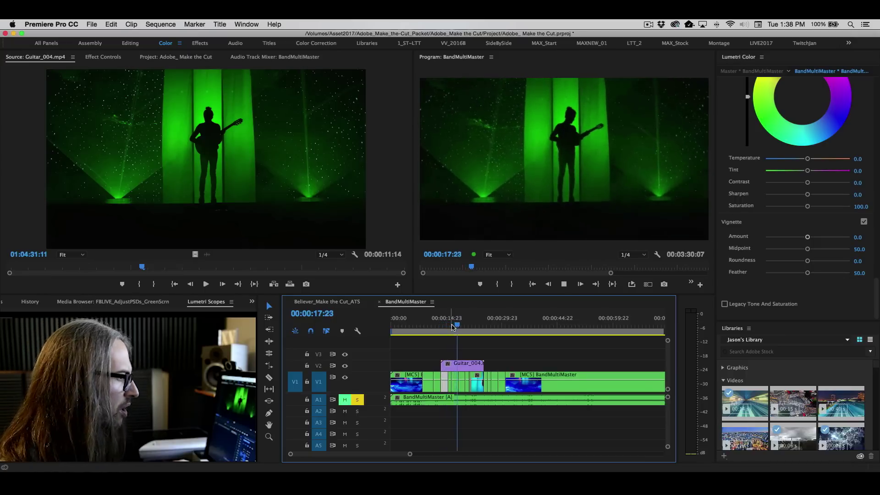
left_click(451, 326)
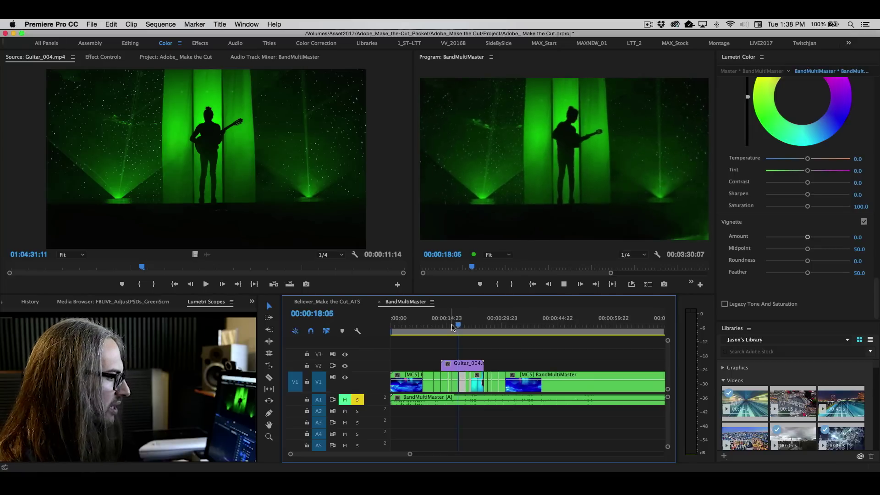
key("j")
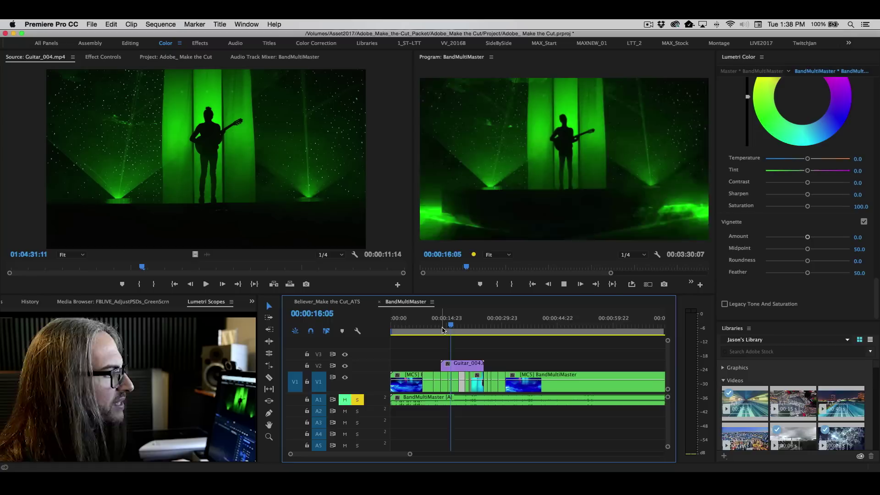
key("k")
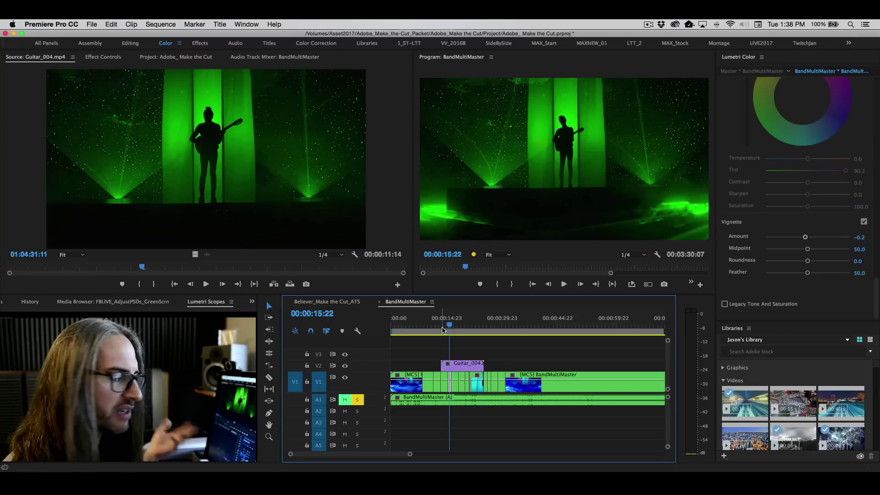
- Set Guitar_004 to 60% speed with Frame Blending interpolation in Speed/Duration
left_click(458, 365)
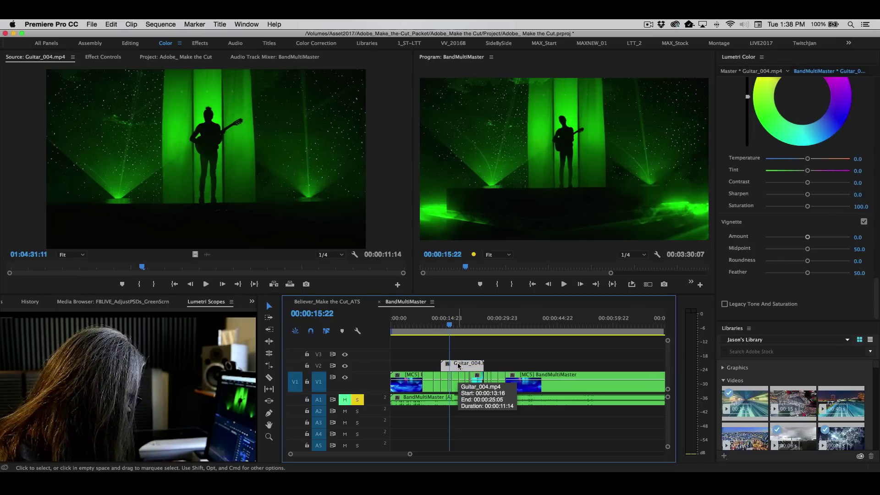
key("super+r")
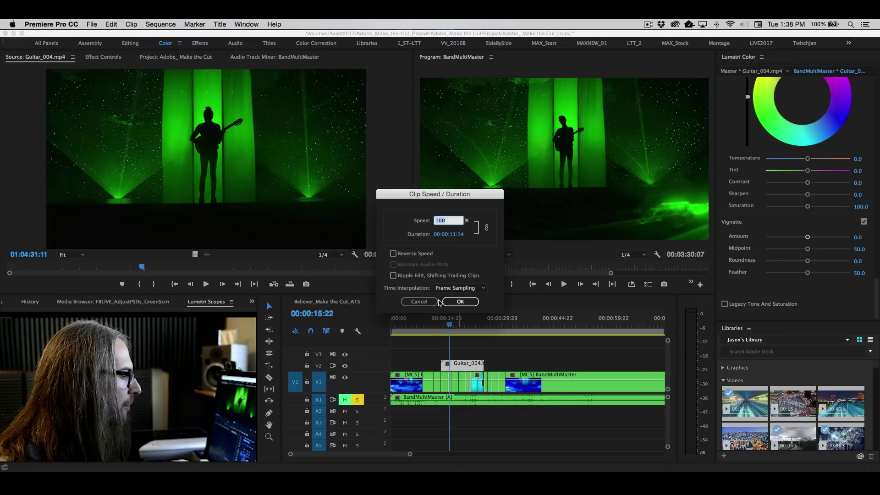
left_click(427, 304)
right_click(460, 367)
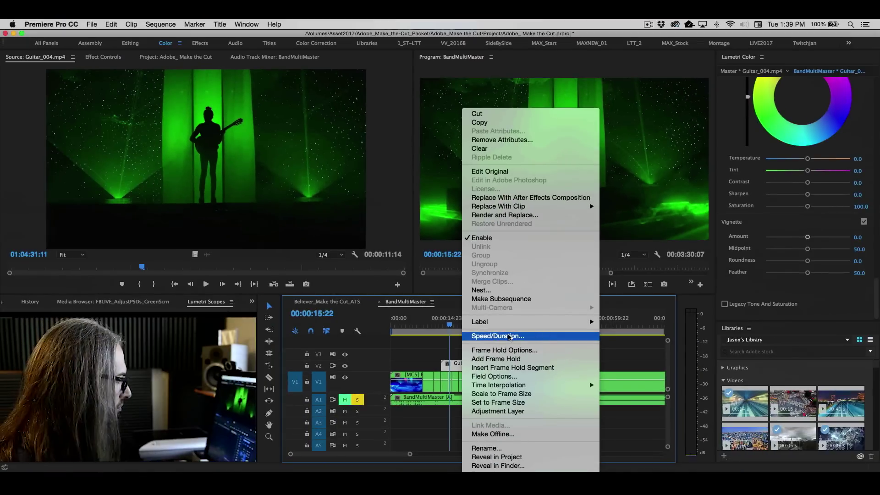
left_click(510, 337)
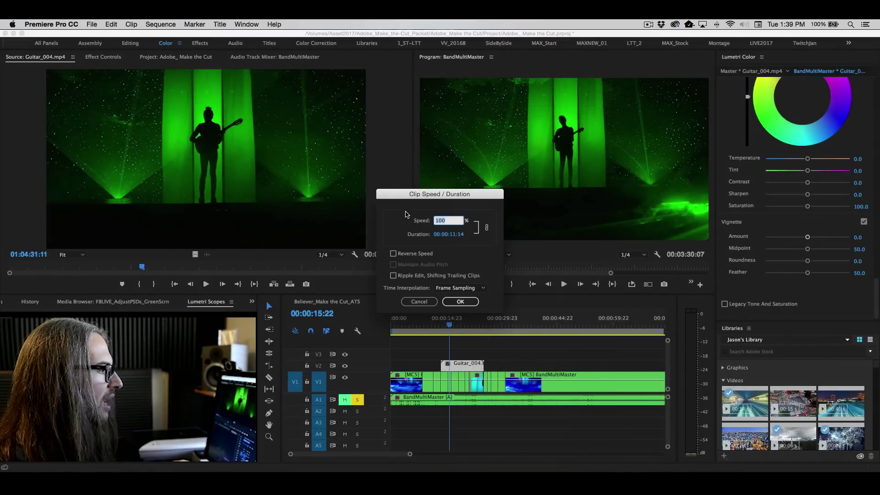
left_click_drag(421, 197, 464, 184)
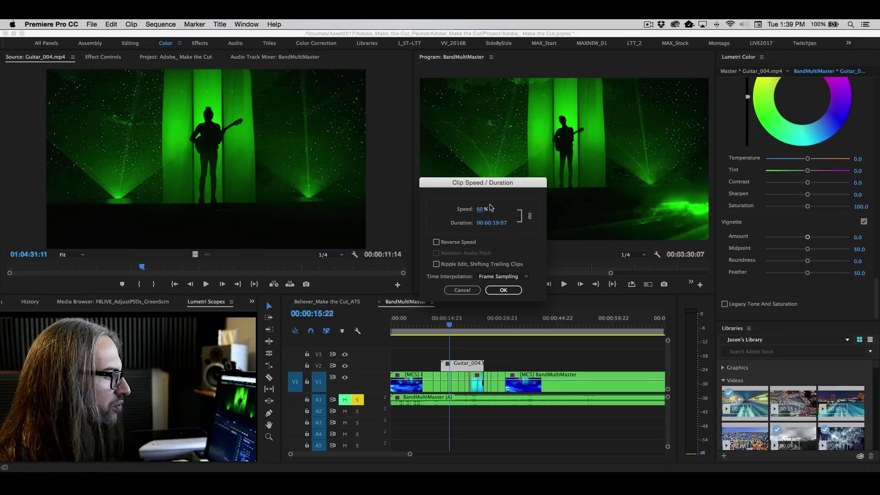
left_click(522, 278)
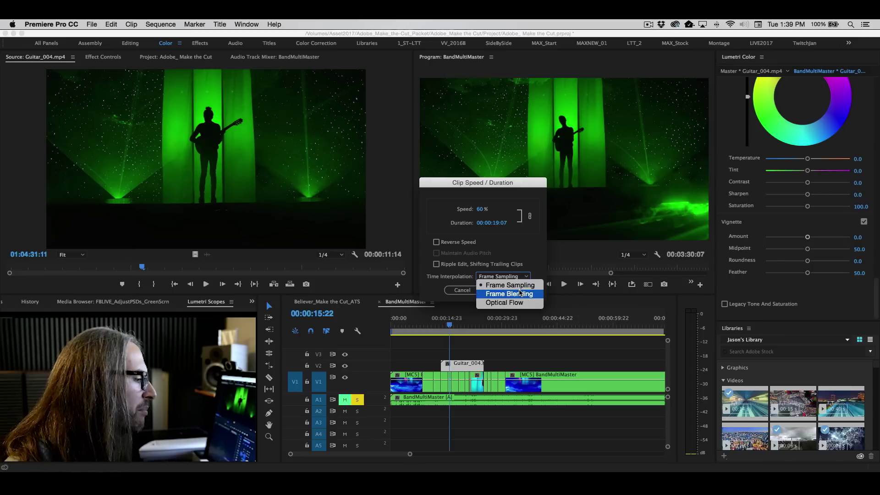
left_click(521, 296)
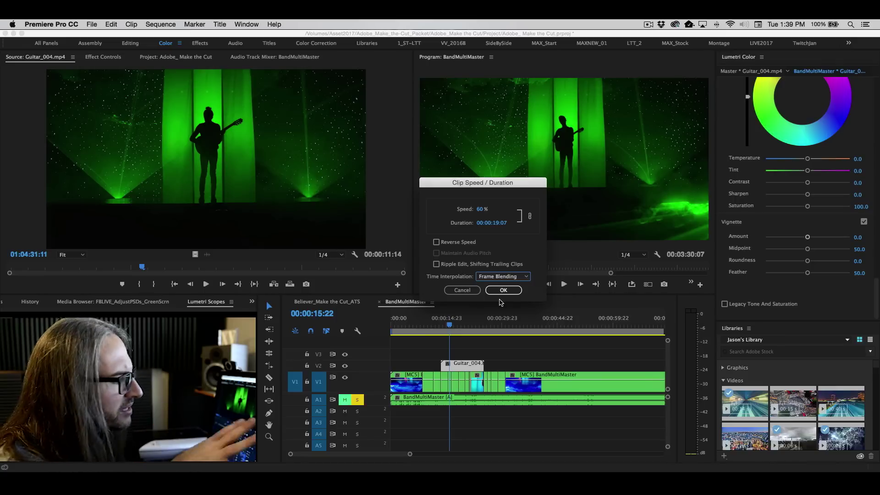
left_click(496, 294)
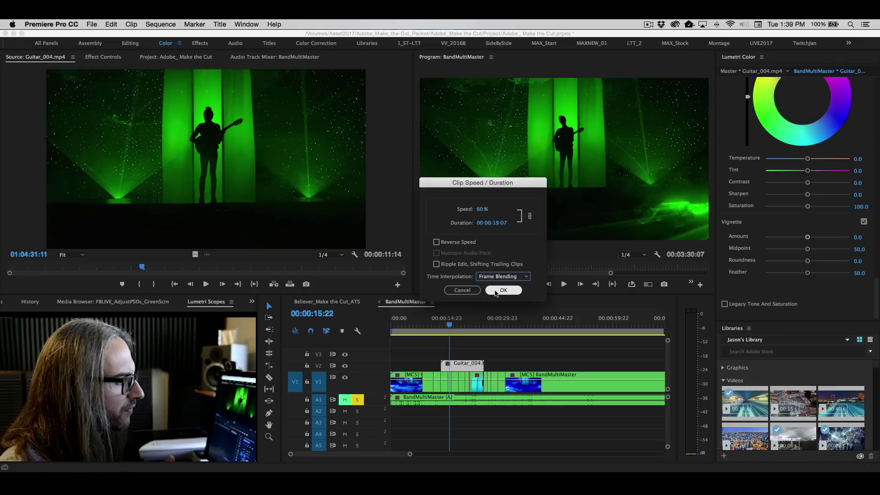
left_click(496, 292)
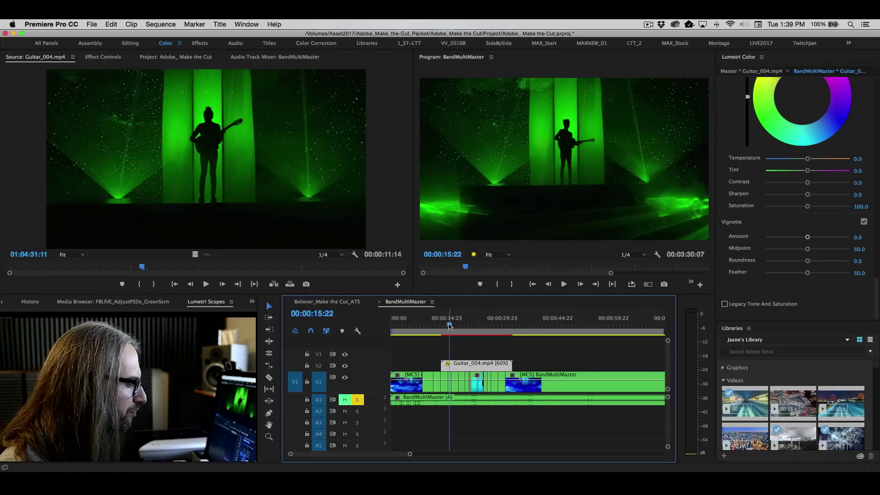
left_click_drag(449, 325, 439, 325)
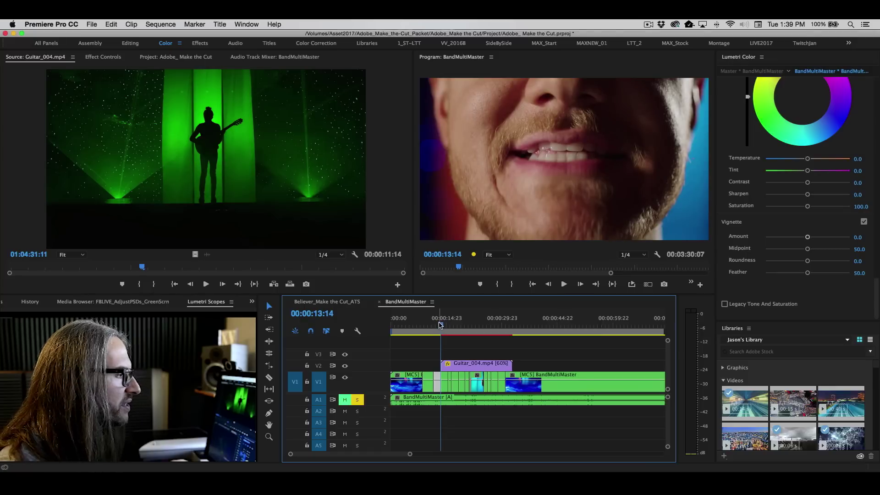
key("space")
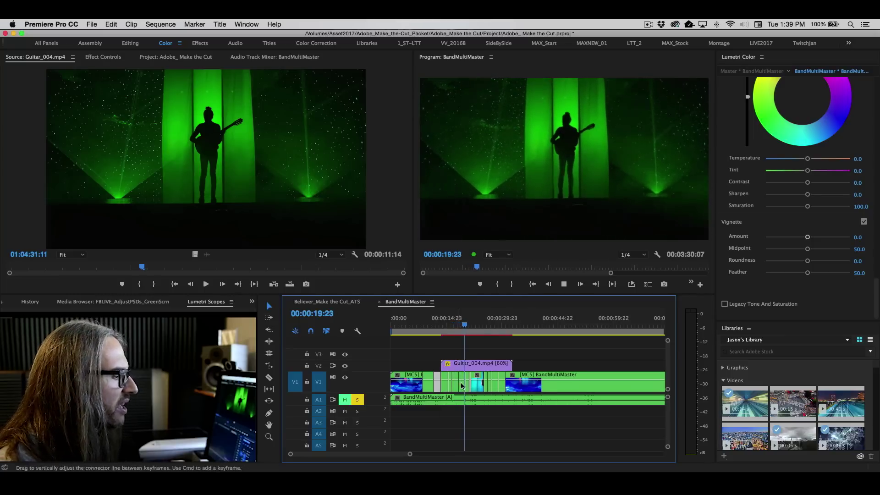
key("space")
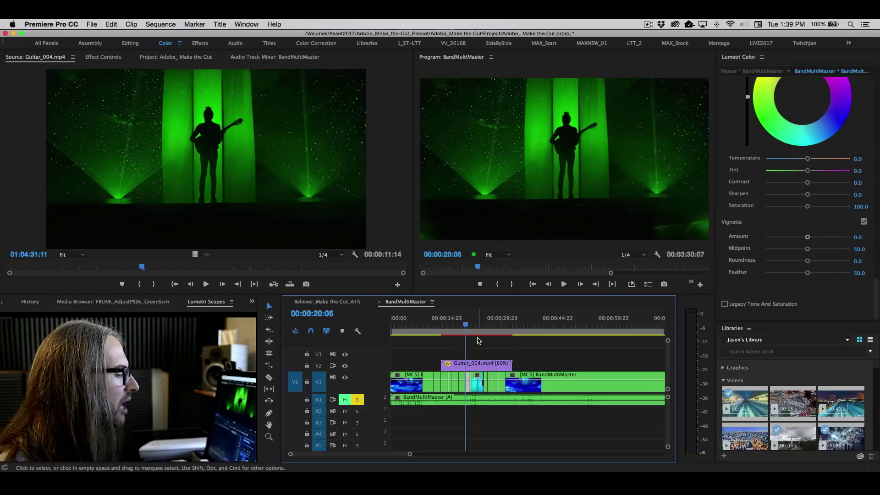
left_click(472, 365)
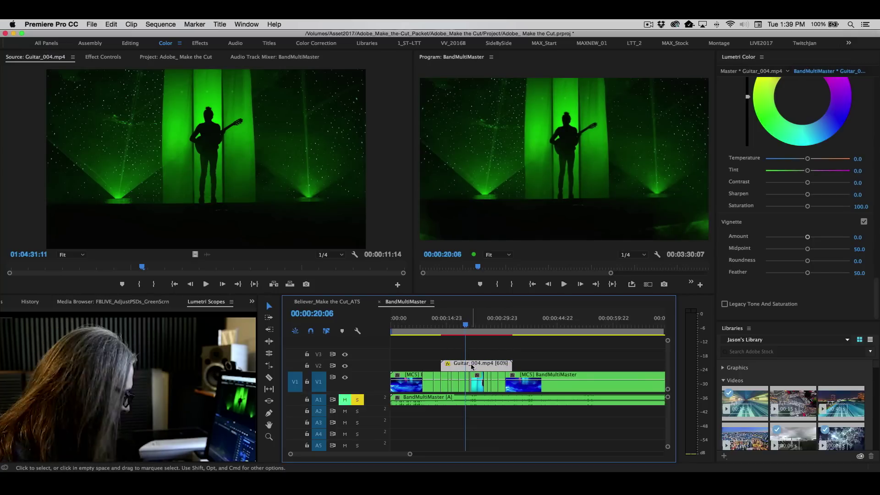
- Change Guitar_004's time interpolation to Optical Flow, keeping 60% speed
key("super+r")
left_click(477, 288)
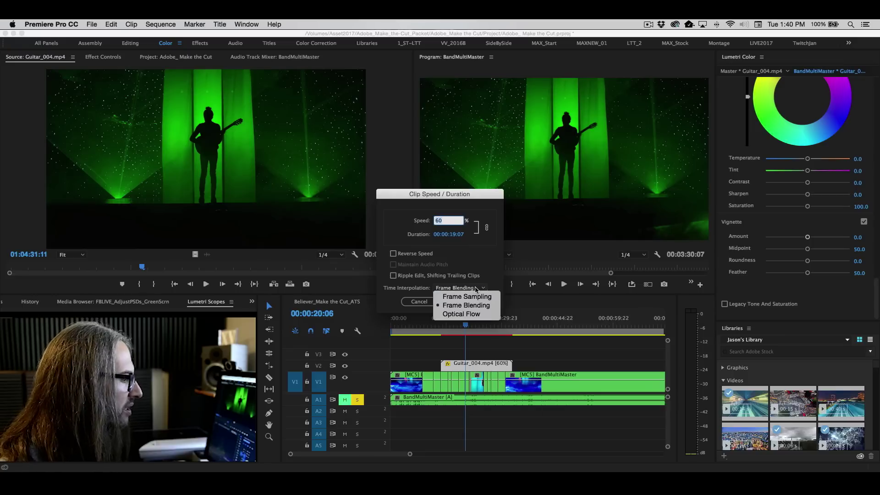
left_click(477, 315)
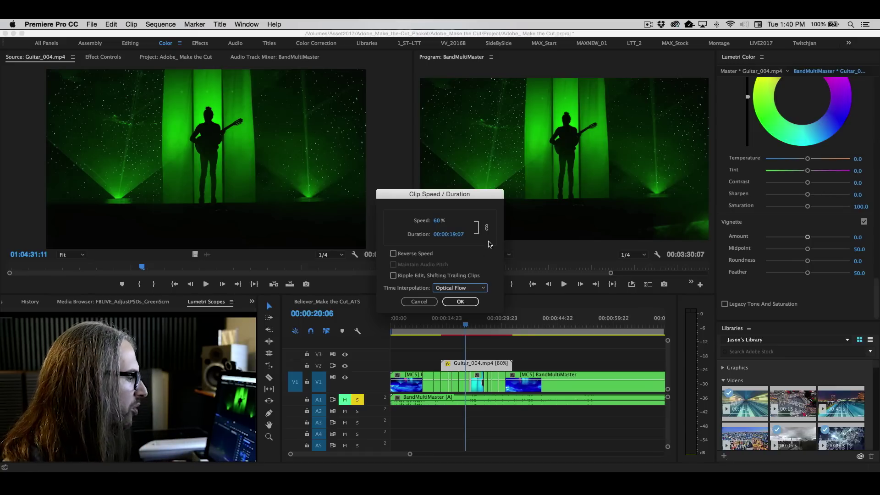
left_click(460, 302)
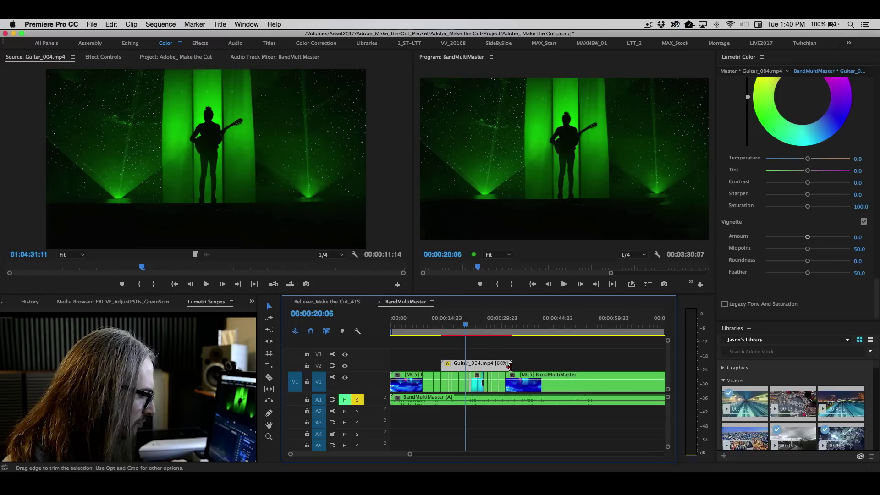
- Trim the end of the slowed Guitar_004 clip back to the playhead
left_click_drag(444, 326, 458, 326)
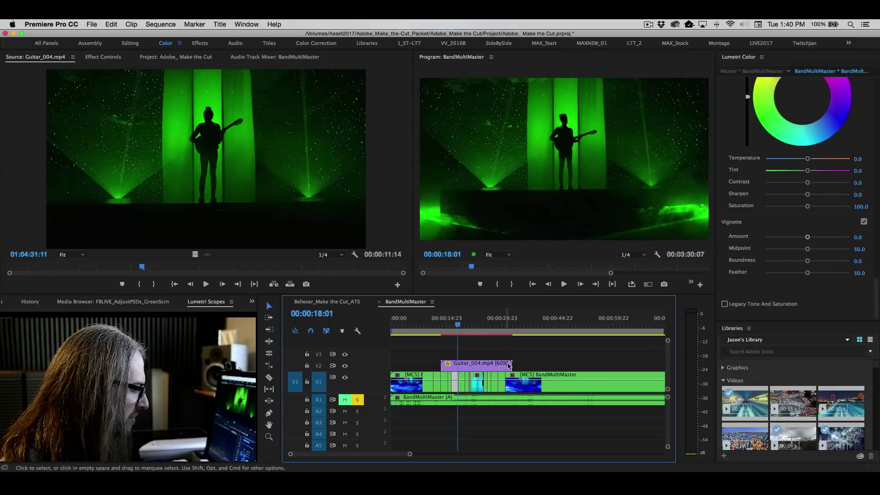
left_click_drag(510, 365, 458, 366)
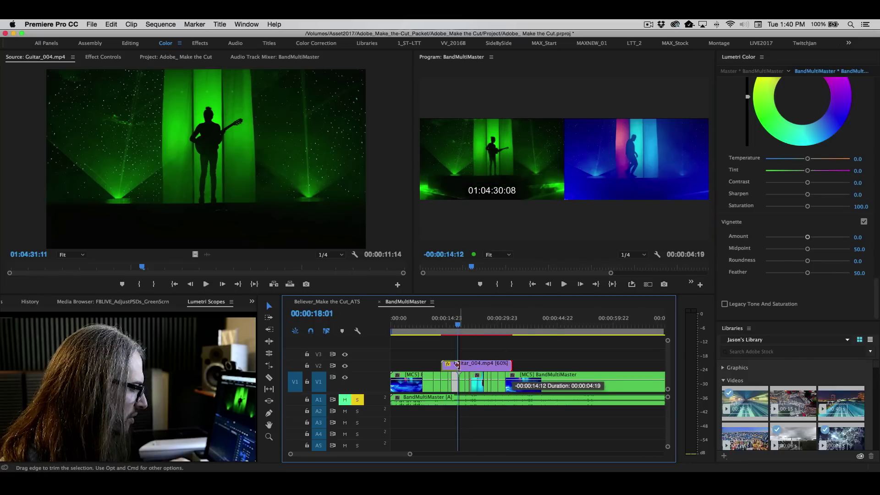
left_click_drag(458, 325, 445, 325)
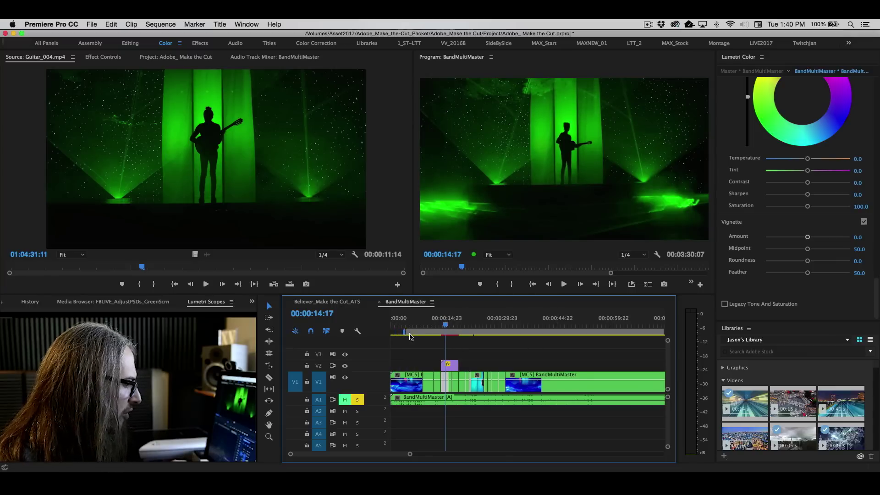
- Fit the work area to the guitar section and play it back
key("backslash")
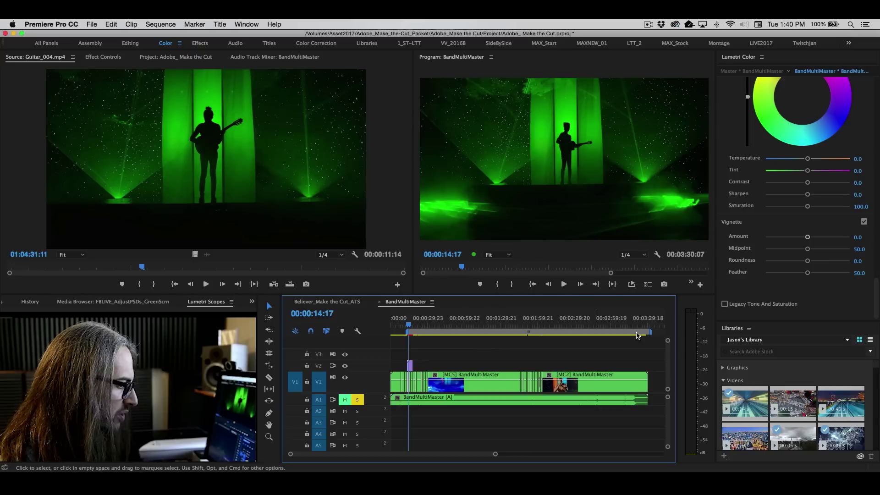
left_click_drag(651, 333, 414, 332)
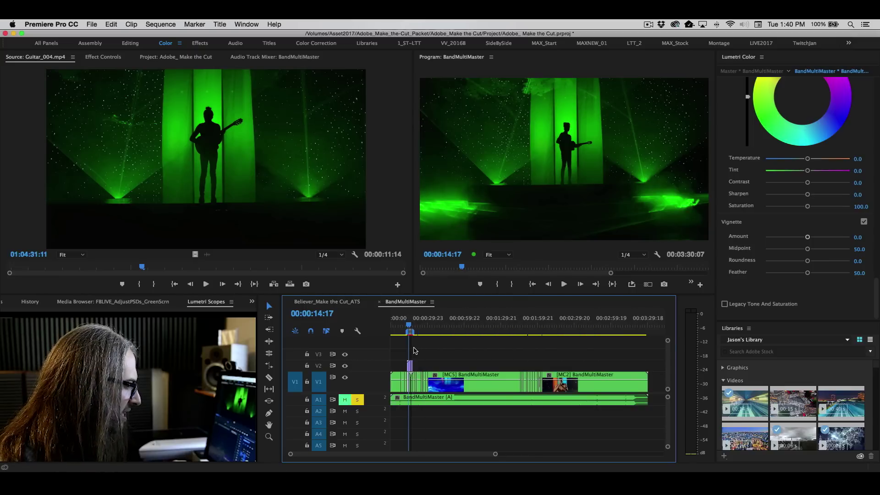
key("backslash")
scroll(426, 351, "up", 2, "alt")
scroll(459, 344, "up", 2, "alt")
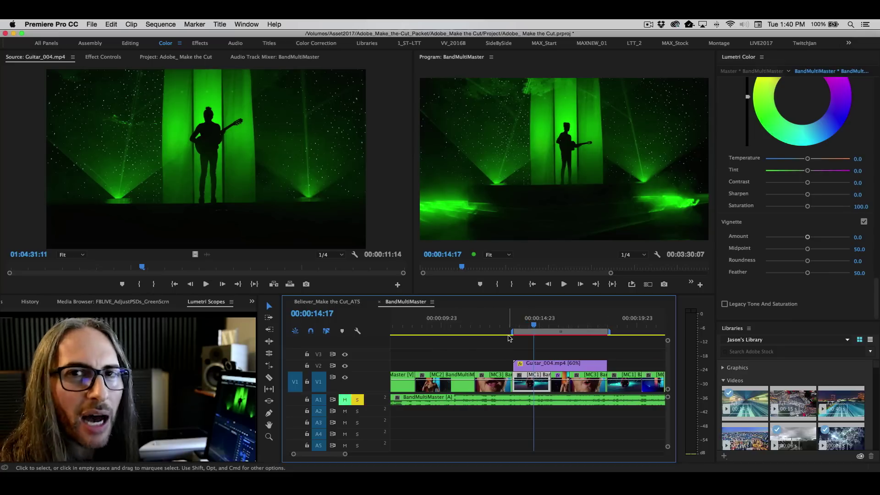
key("space")
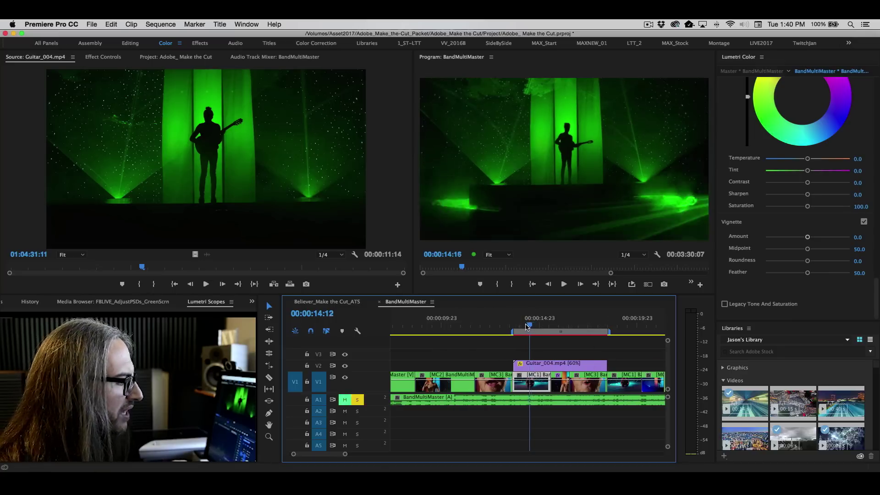
left_click(513, 325)
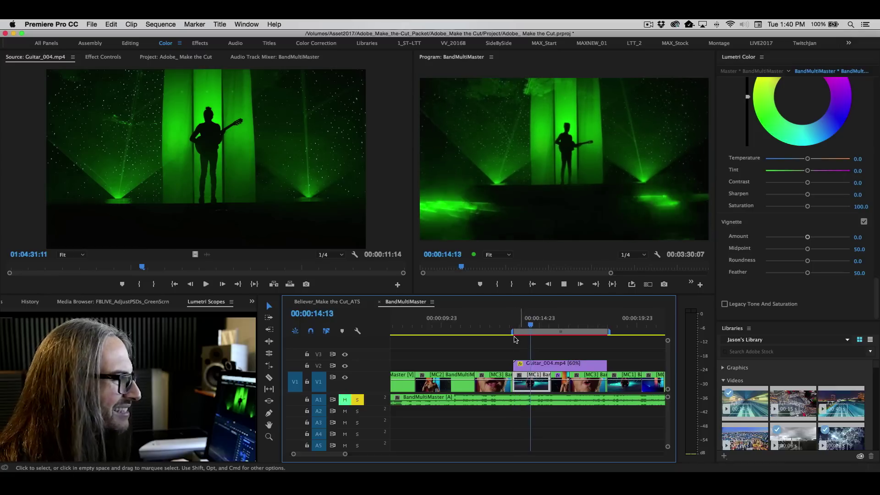
left_click(522, 325)
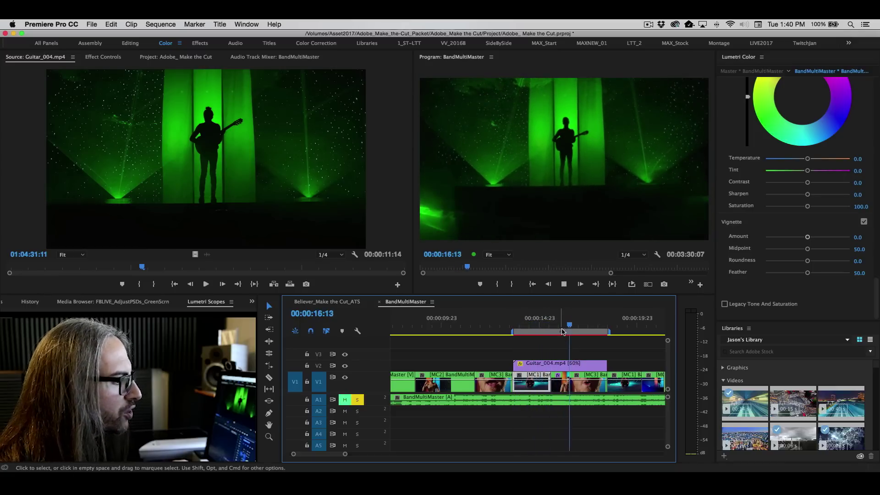
- Render the entire work area with Sequence > Render Entire Work Area, then review in reverse
left_click(519, 325)
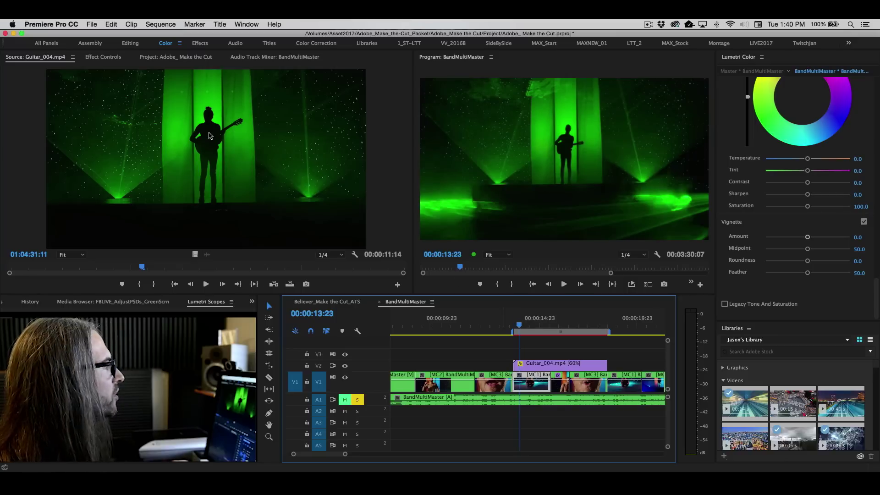
left_click(160, 24)
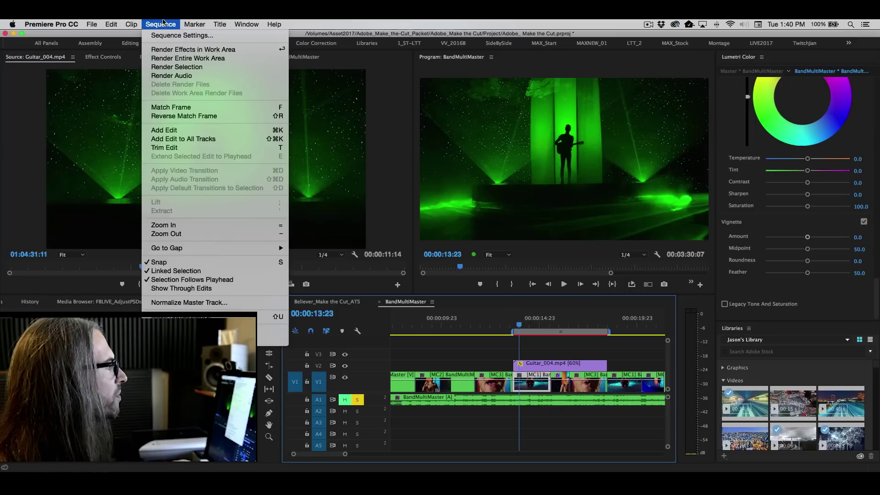
left_click(191, 59)
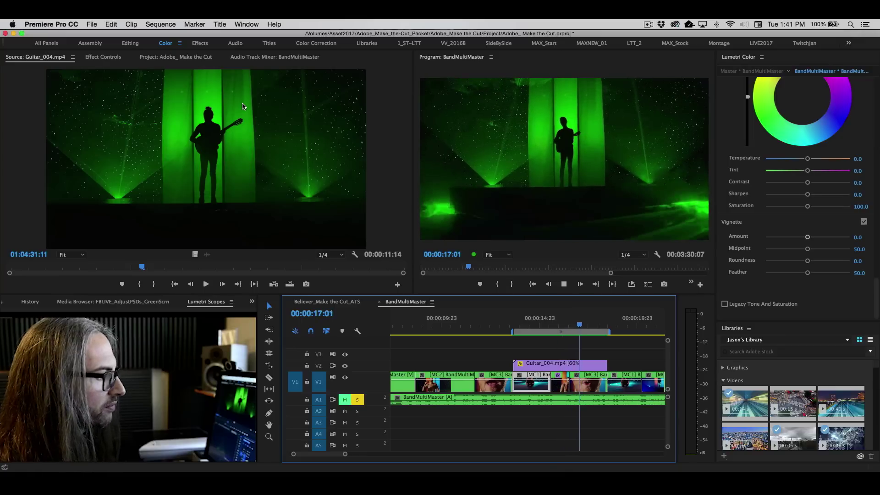
key("j")
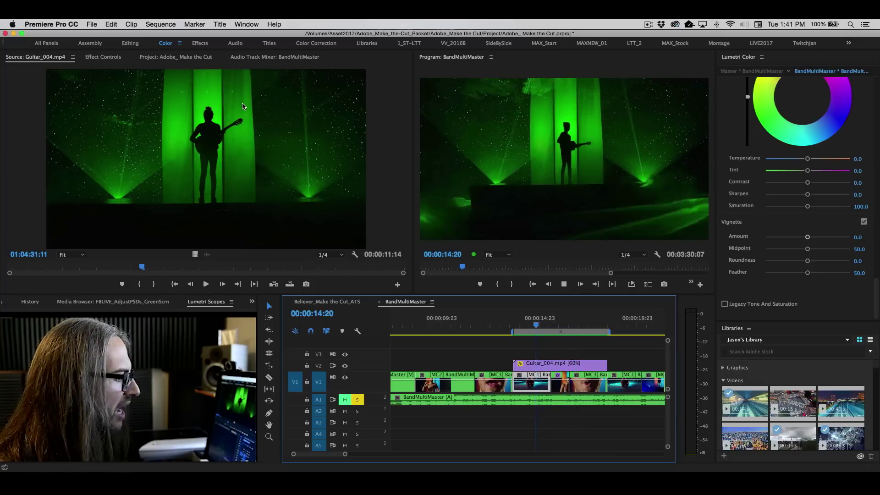
key("k")
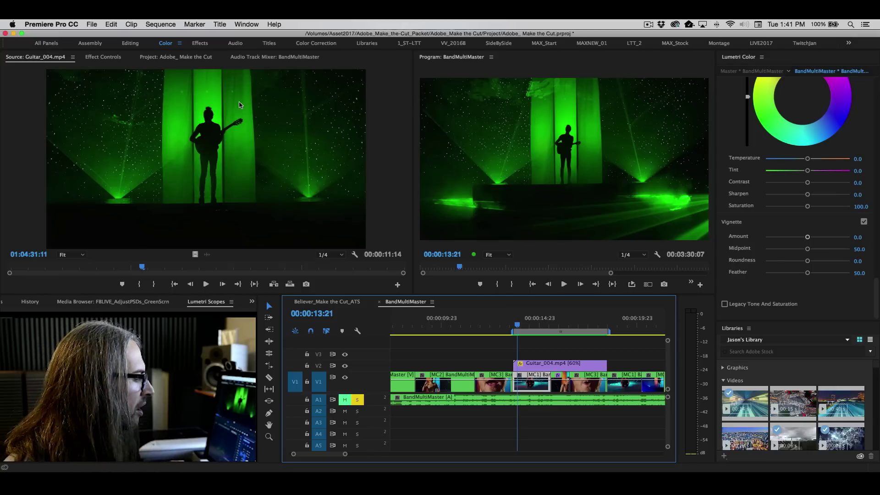
- Expand track V2 and show Guitar_004's Time Remapping > Speed line
double_click(373, 365)
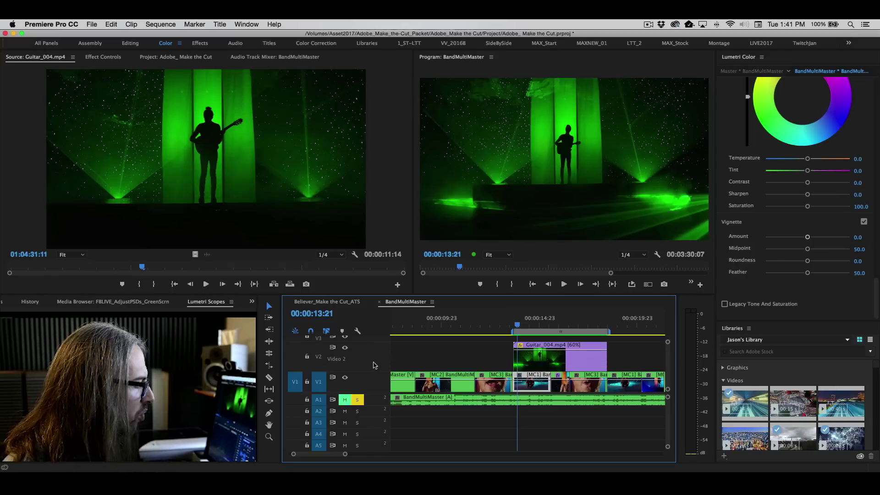
left_click(520, 347)
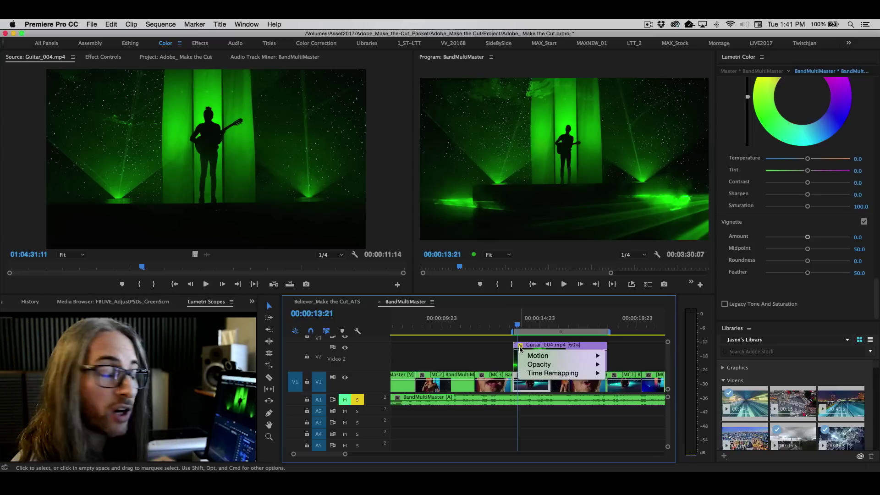
left_click(480, 349)
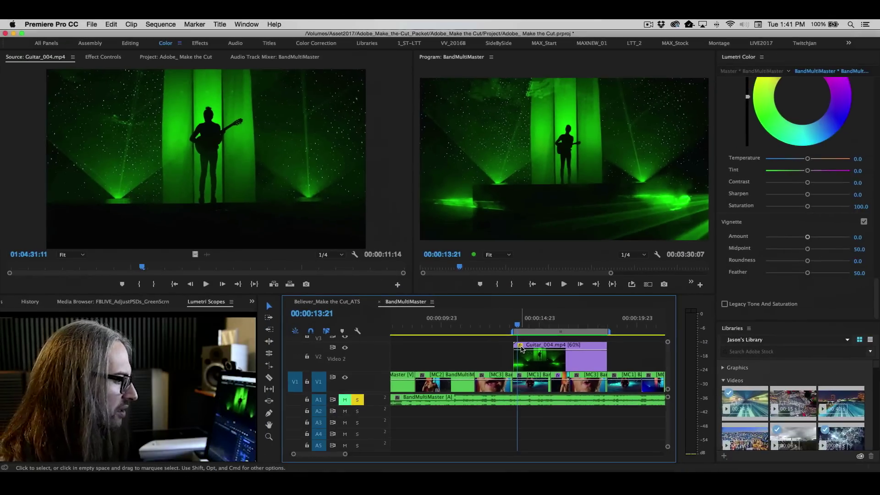
left_click(521, 347)
mouse_move(553, 373)
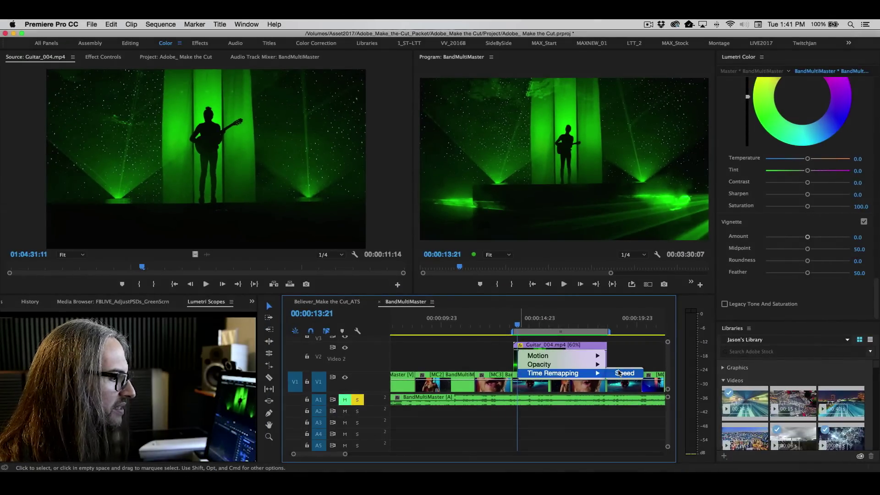
left_click(616, 373)
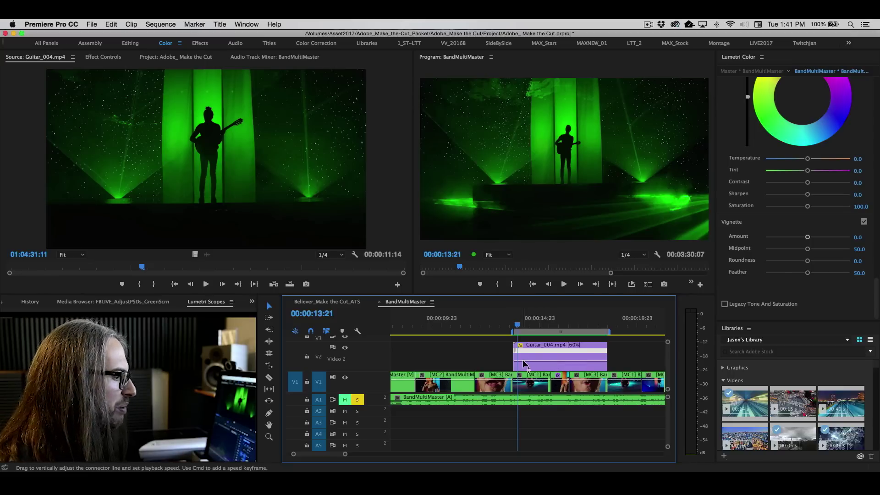
- Reset Guitar_004 to 100% speed with Optical Flow interpolation
left_click(534, 356)
right_click(535, 356)
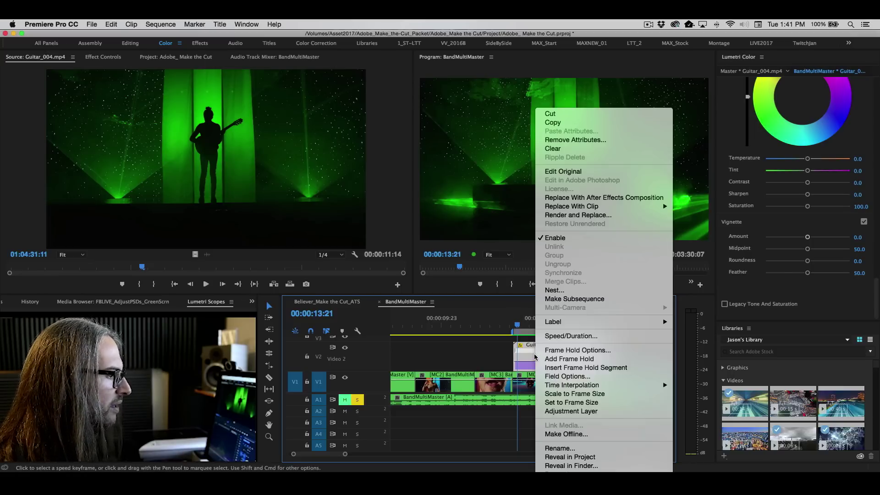
left_click(489, 309)
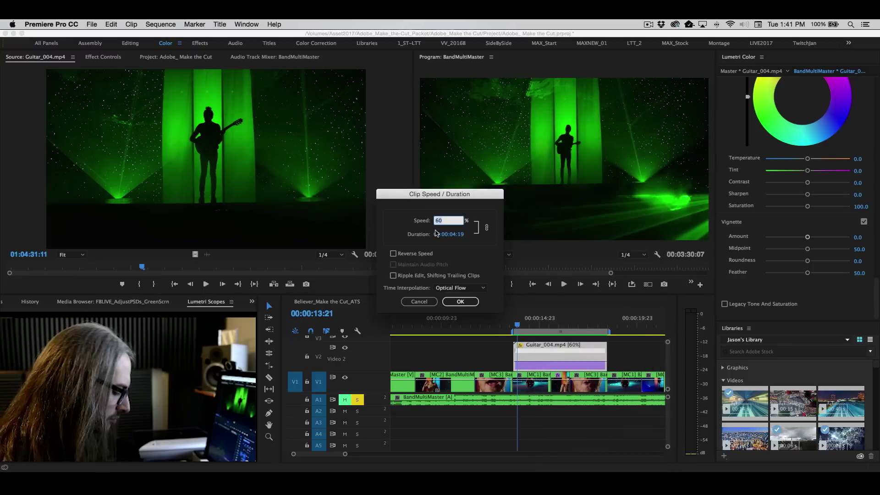
left_click(460, 301)
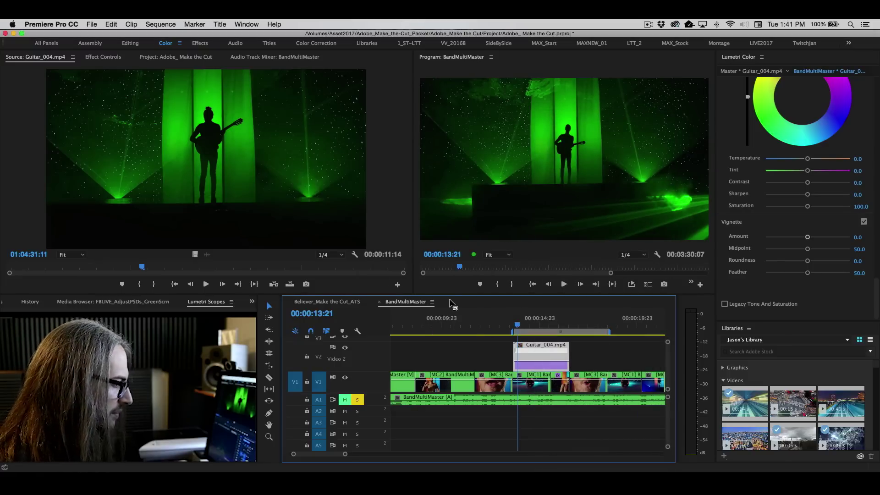
- Play back the guitar section at its restored 100% speed
left_click(517, 324)
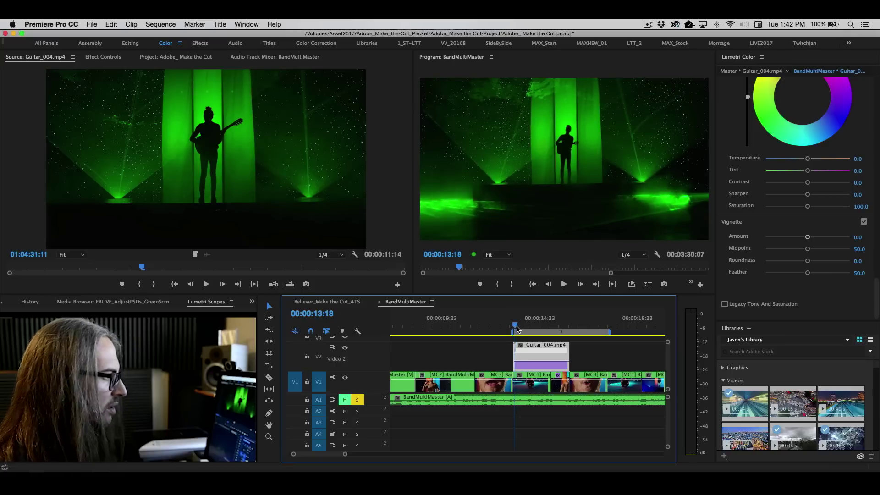
key("space")
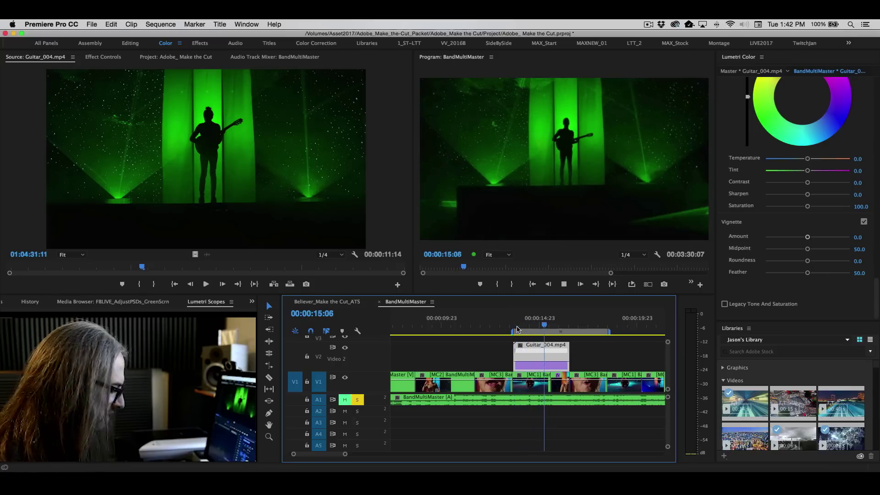
left_click(525, 325)
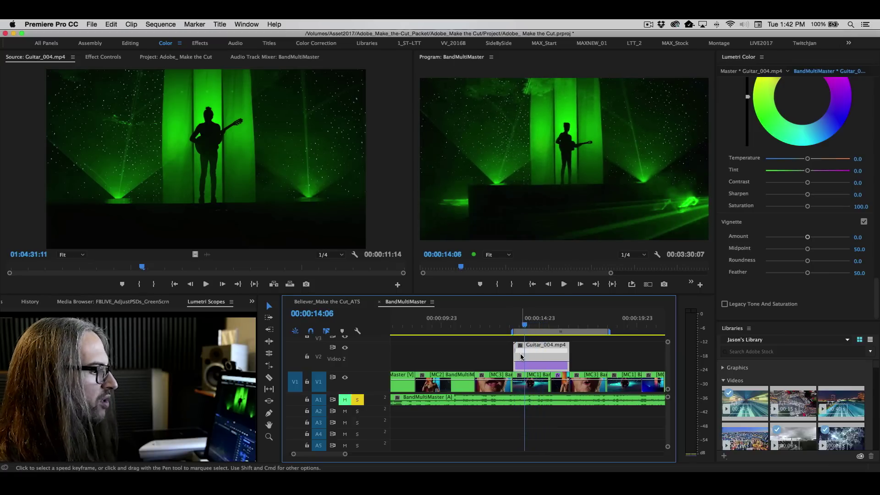
key("space")
key("space")
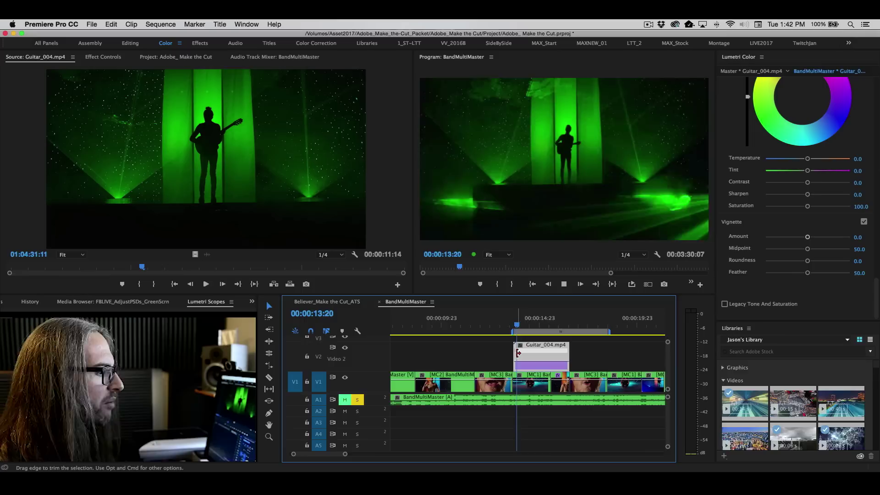
key("space")
key("space")
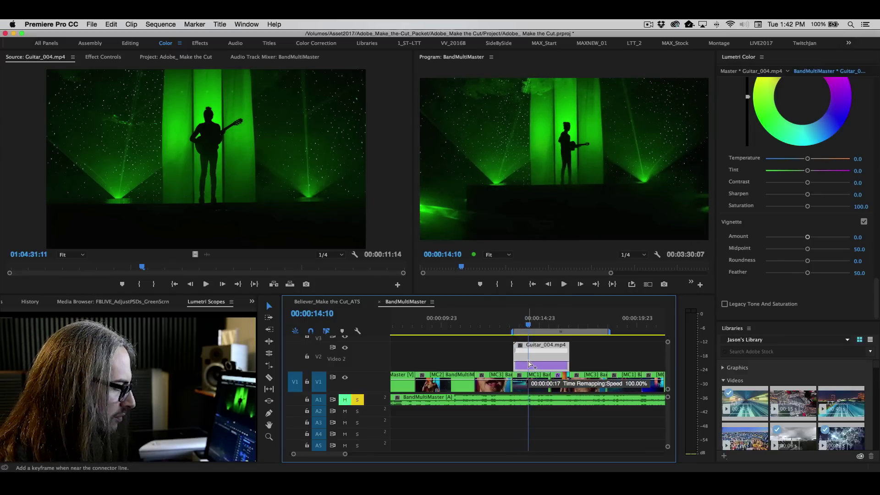
- Add a speed keyframe near 14:12, split it into a ramp, and lower the following speed
left_click(530, 364, "super")
key("equal")
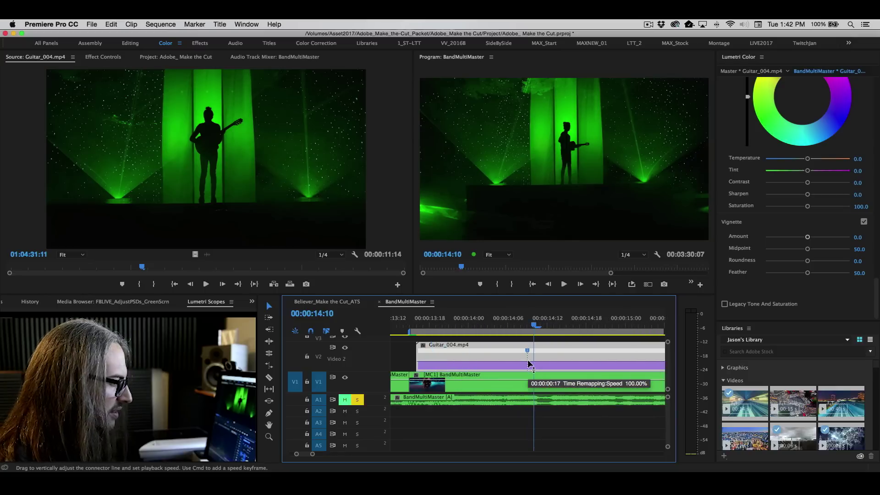
key("equal")
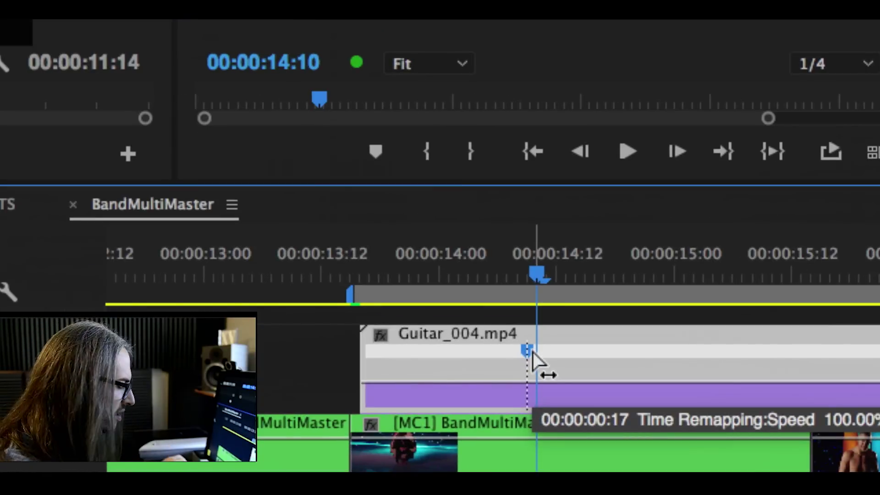
left_click_drag(532, 351, 602, 360)
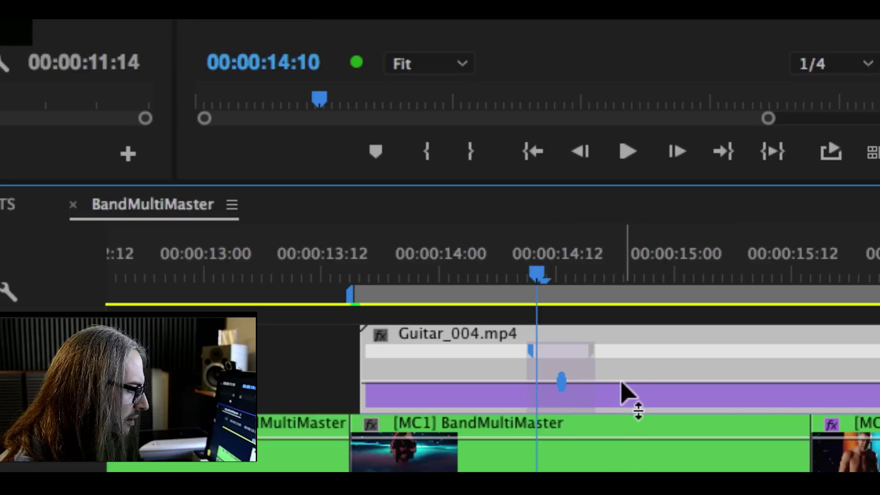
mouse_move(623, 392)
left_mouse_down()
mouse_move(623, 440)
mouse_move(575, 364)
left_mouse_up()
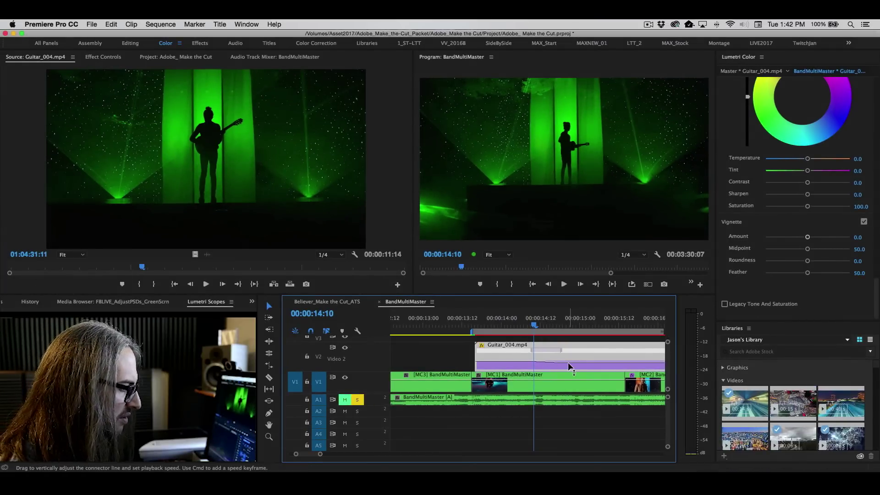
left_click_drag(568, 362, 567, 364)
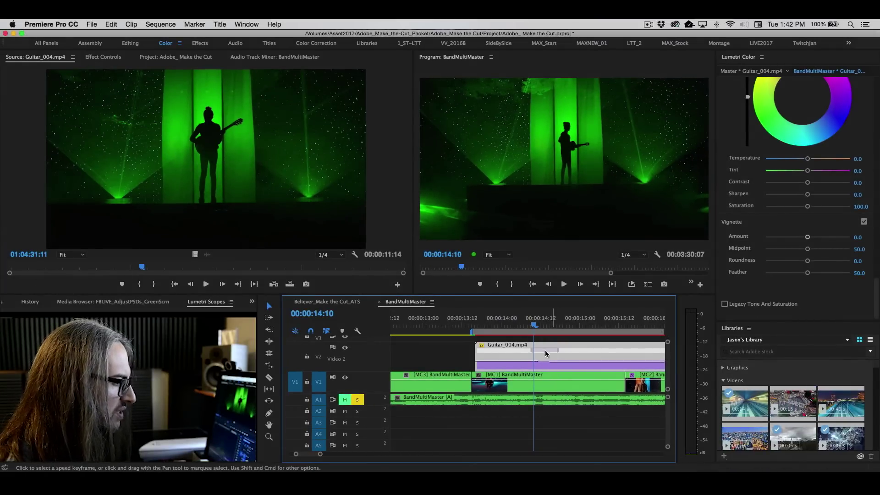
- Step through the ramp's easing frame by frame and play back the slowdown
left_click(532, 353)
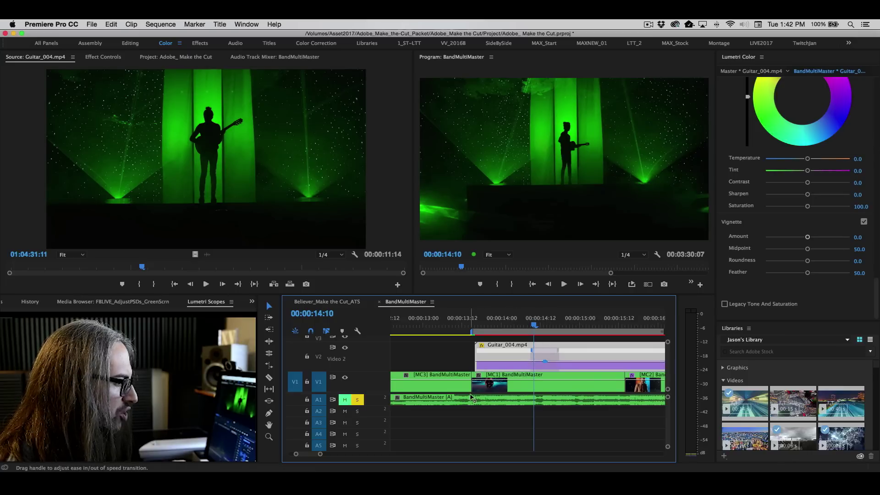
key("=")
key("=")
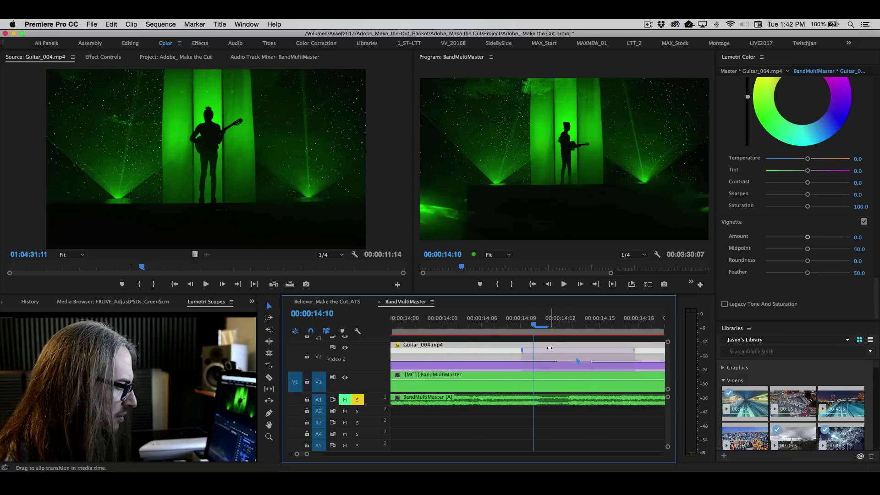
key("Right")
key("Right")
key("Right")
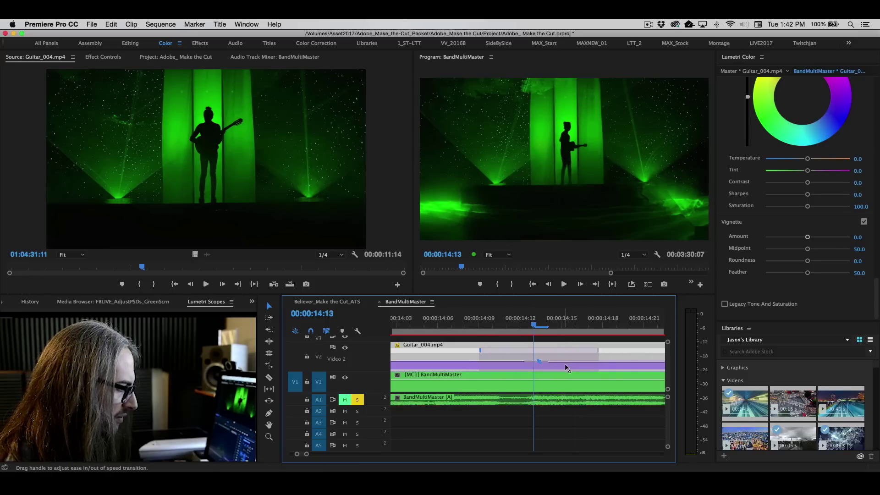
key("minus")
key("minus")
key("minus")
key("minus")
left_click(532, 326)
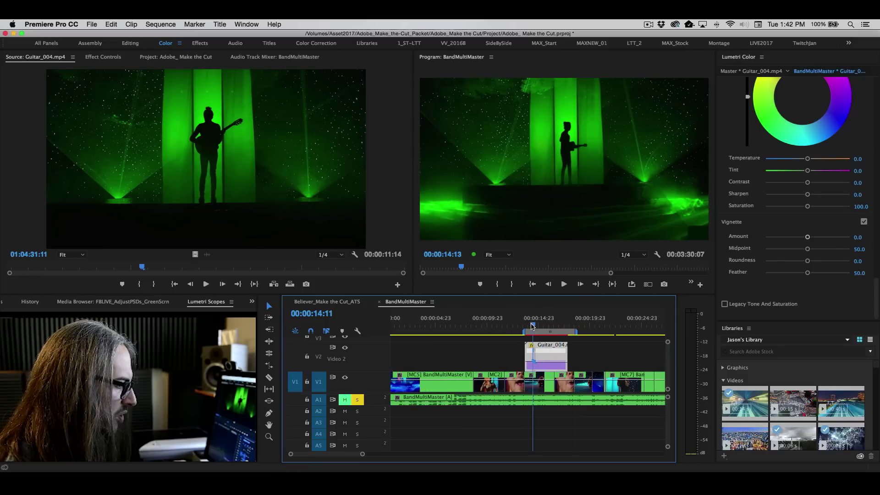
key("space")
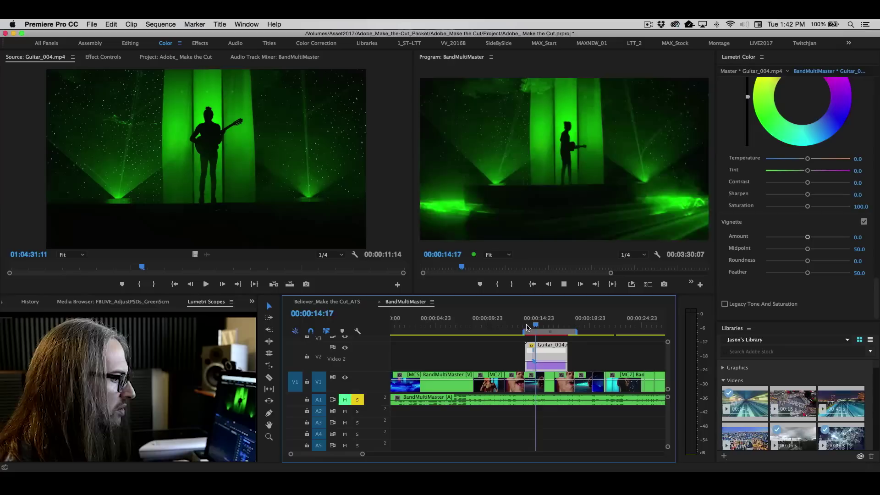
key("space")
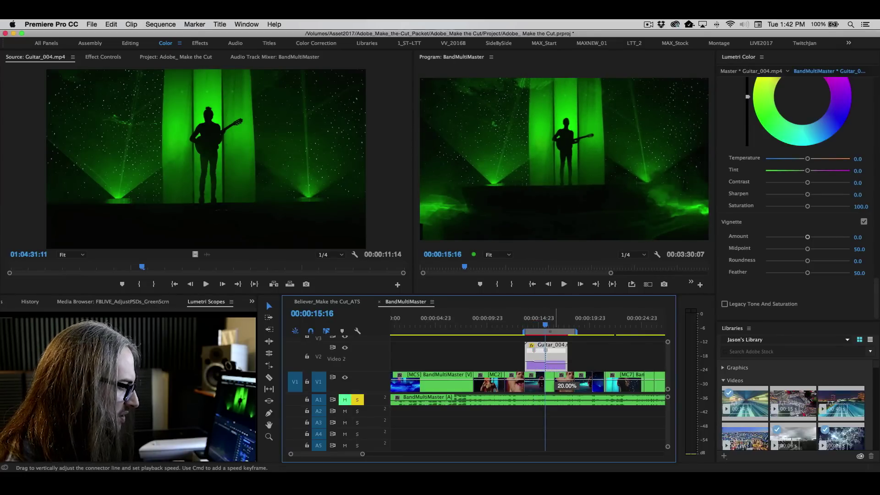
- Drop the next stretch of Guitar_004 to 20% speed and preview it
left_click_drag(566, 366, 566, 361)
key("space")
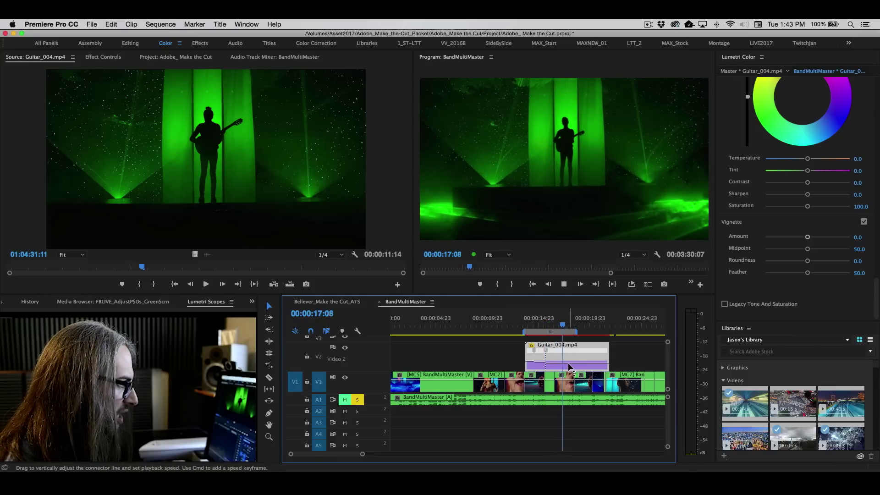
key("space")
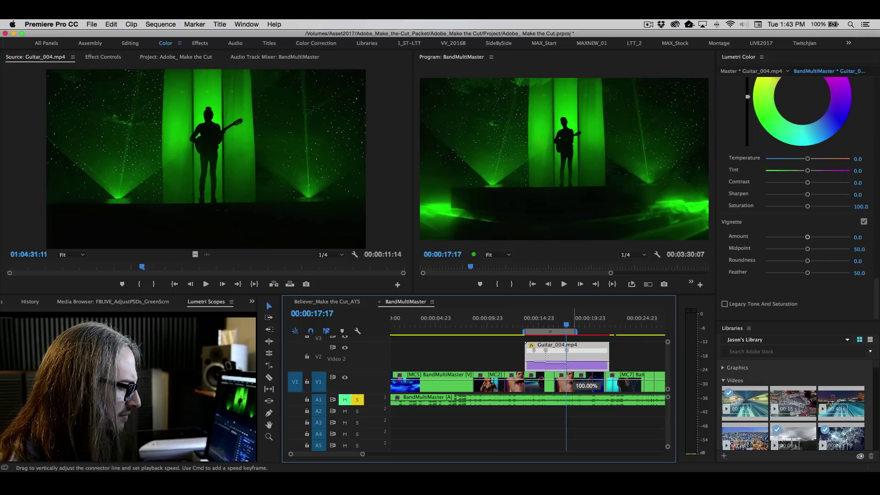
- Raise Guitar_004's final stretch back to 100% speed, replay it, and return the playhead to 15:10
mouse_move(573, 355)
left_mouse_down()
mouse_move(573, 328)
mouse_move(523, 326)
left_mouse_up()
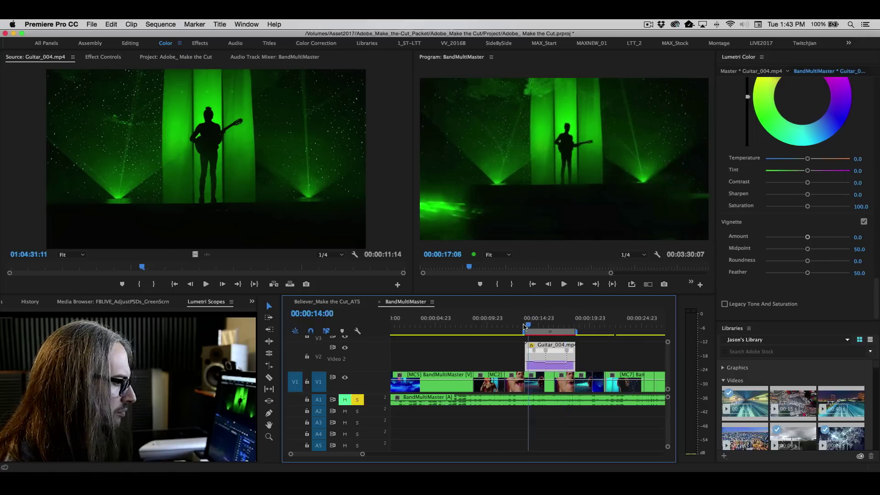
key("space")
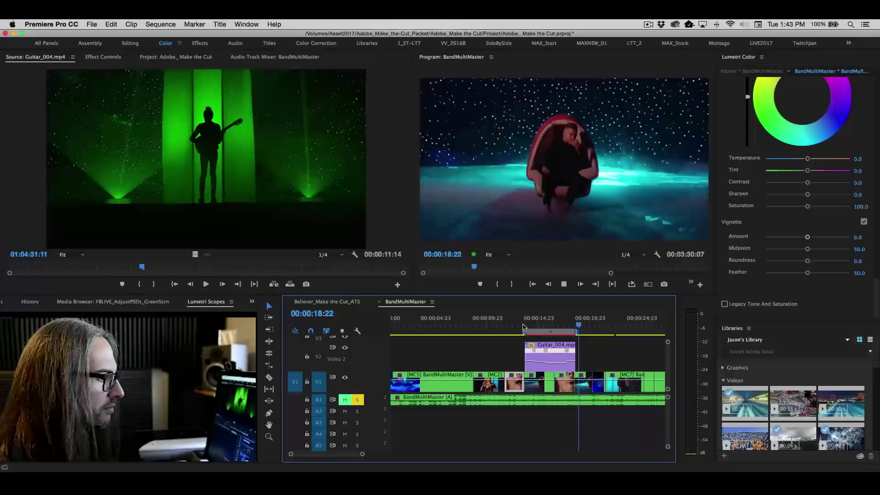
left_click_drag(581, 325, 543, 325)
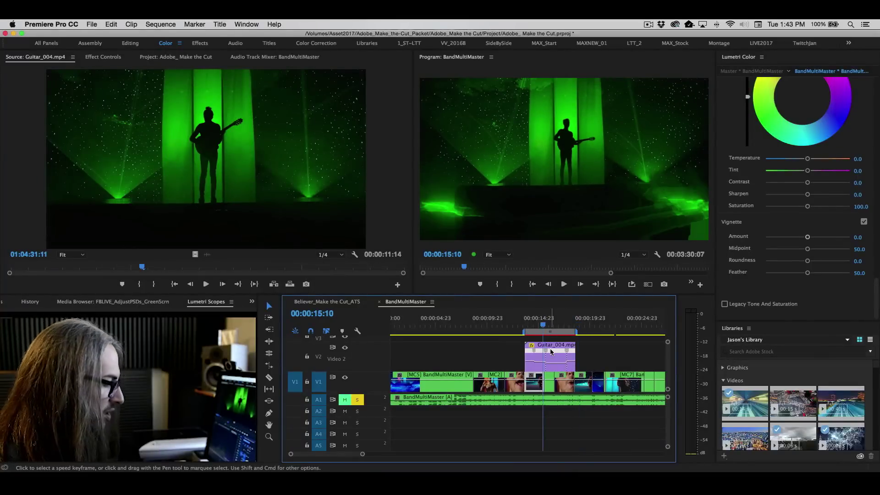
- Split Guitar_004's 15:16 speed keyframe into a gradual ramp, giving a 40.5% stretch and a 4:15 clip
key("=")
left_click(552, 352)
key("=")
key("=")
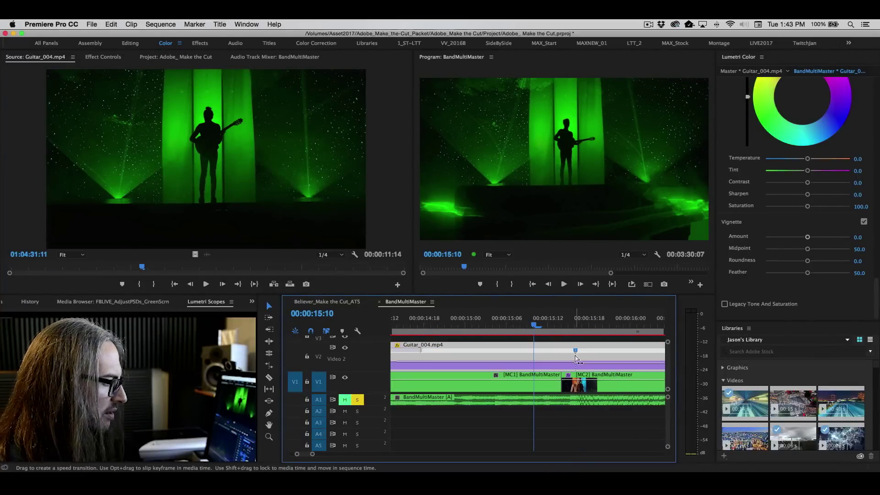
key("=")
left_click(617, 352)
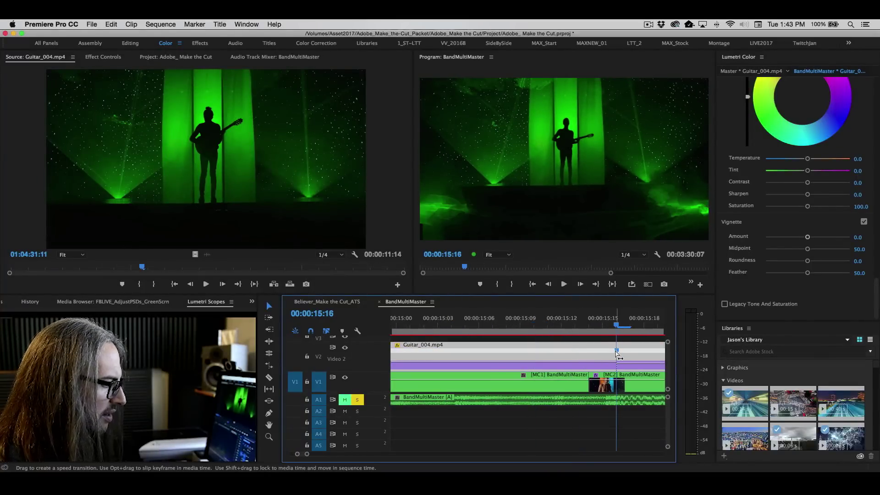
mouse_move(617, 351)
left_mouse_down()
mouse_move(651, 354)
mouse_move(596, 354)
left_mouse_up()
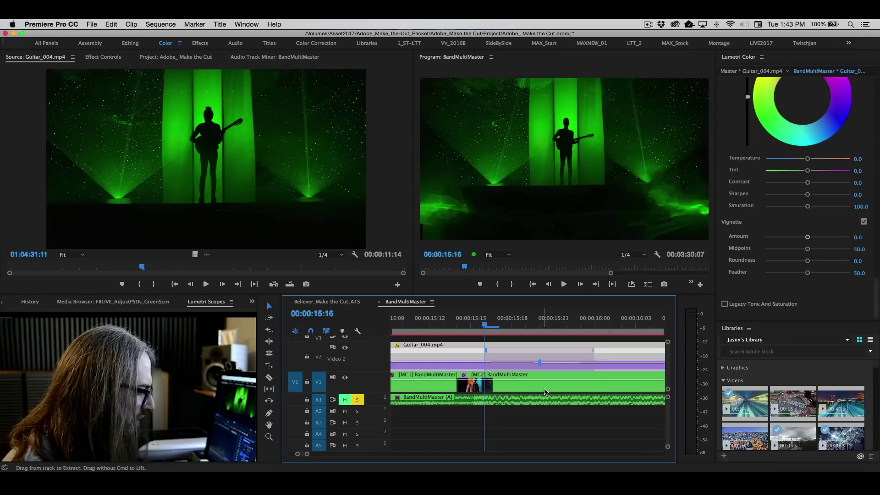
key("minus")
key("minus")
key("minus")
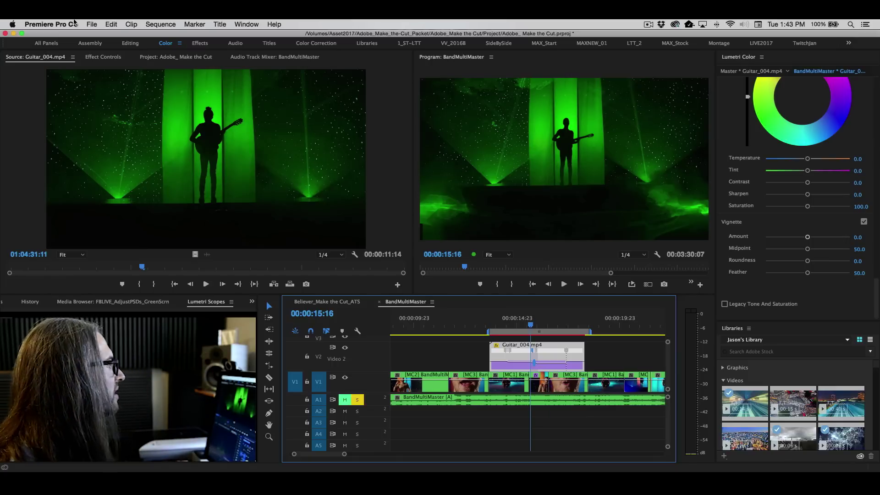
- Render the sequence's effects In to Out and play back the rendered guitar section
left_click(160, 24)
left_click(169, 57)
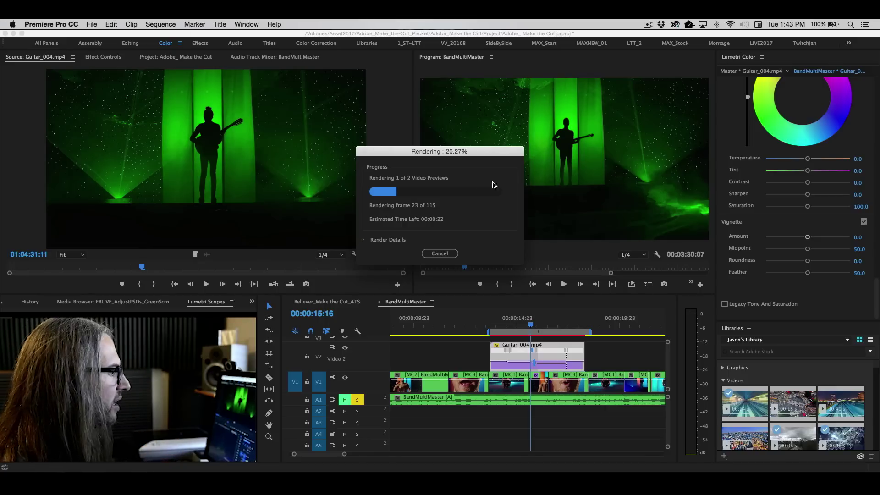
left_click_drag(425, 152, 494, 153)
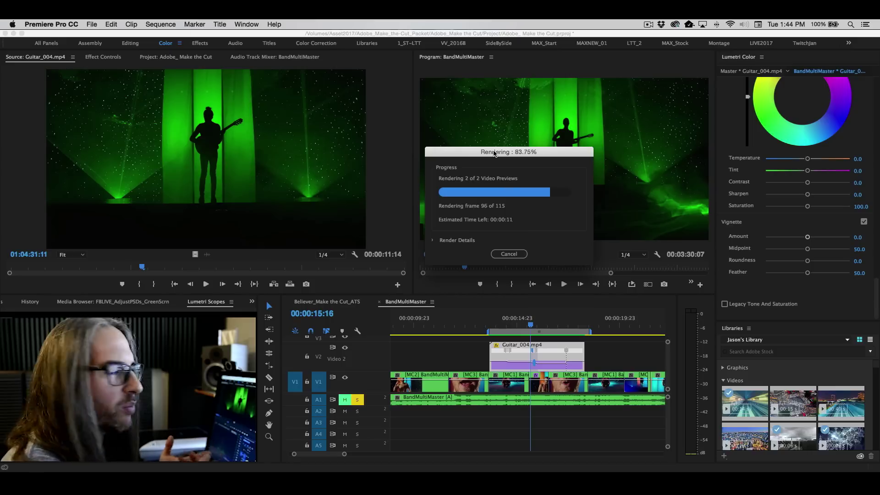
key("Escape")
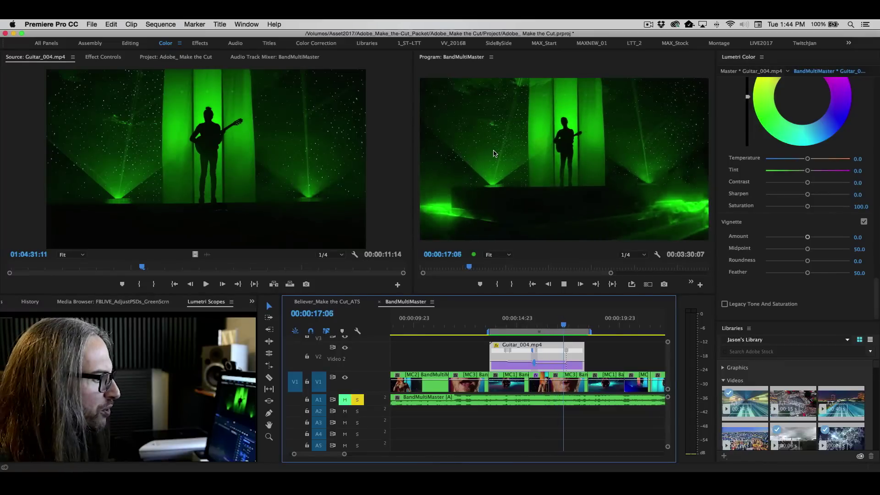
key("space")
key("j")
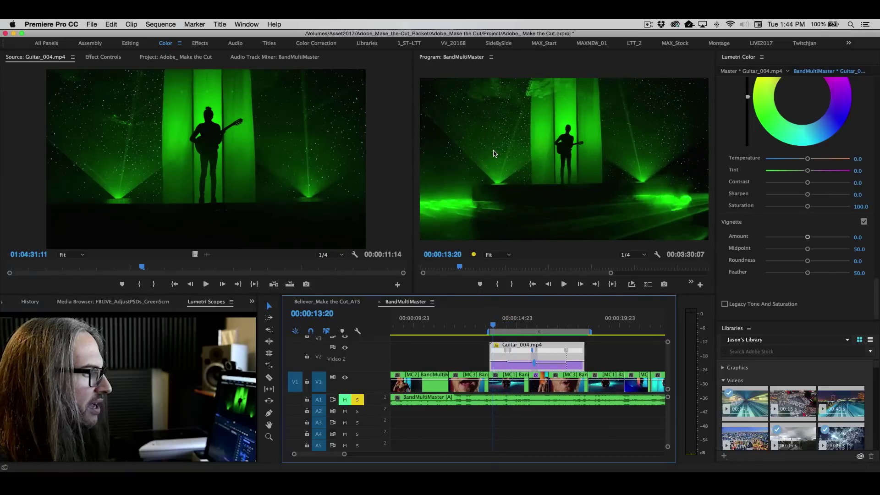
key("l")
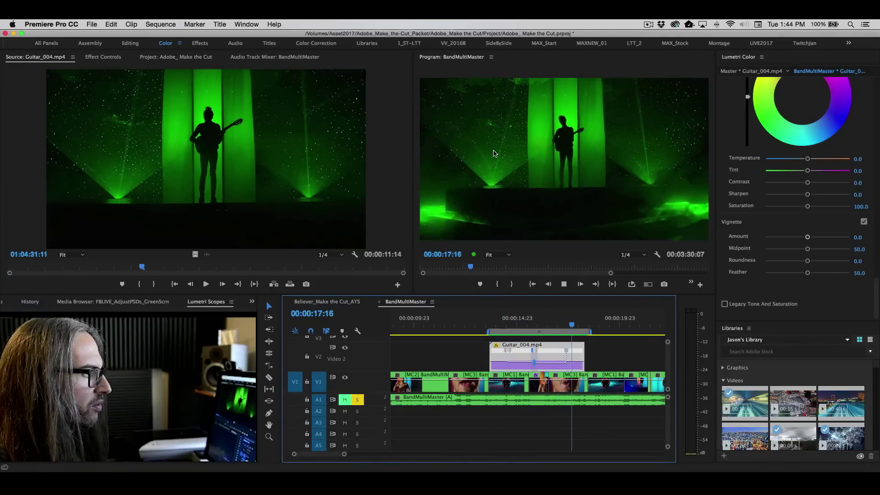
key("k")
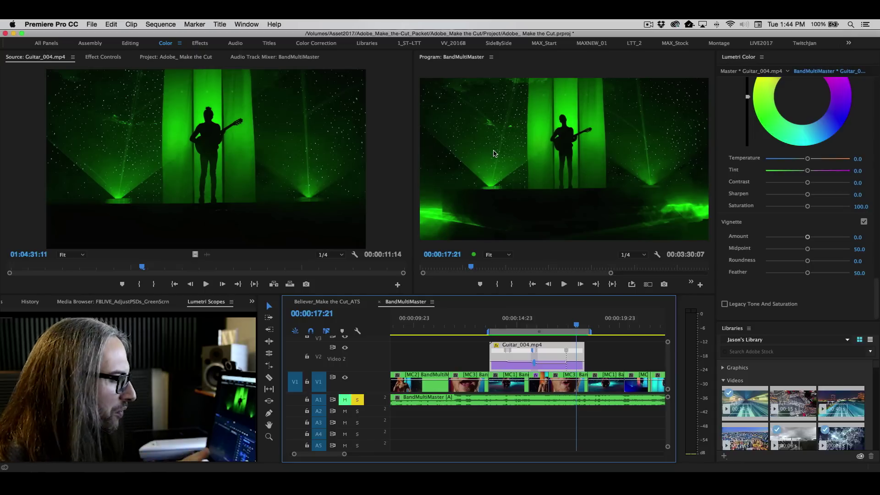
right_click(512, 347)
left_click(536, 336)
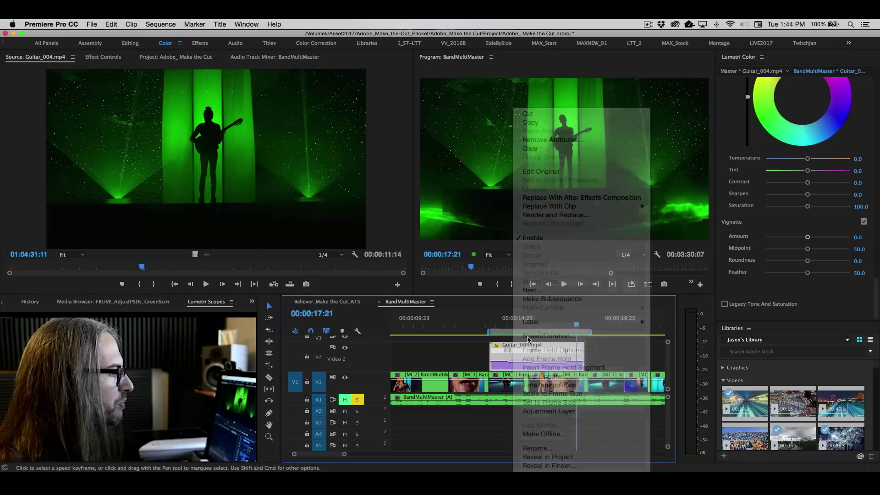
left_click(477, 288)
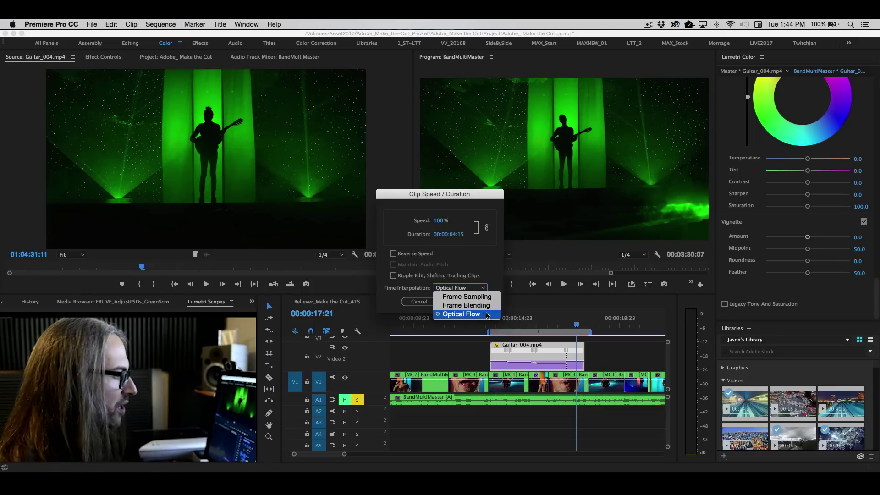
left_click(461, 229)
left_click(415, 303)
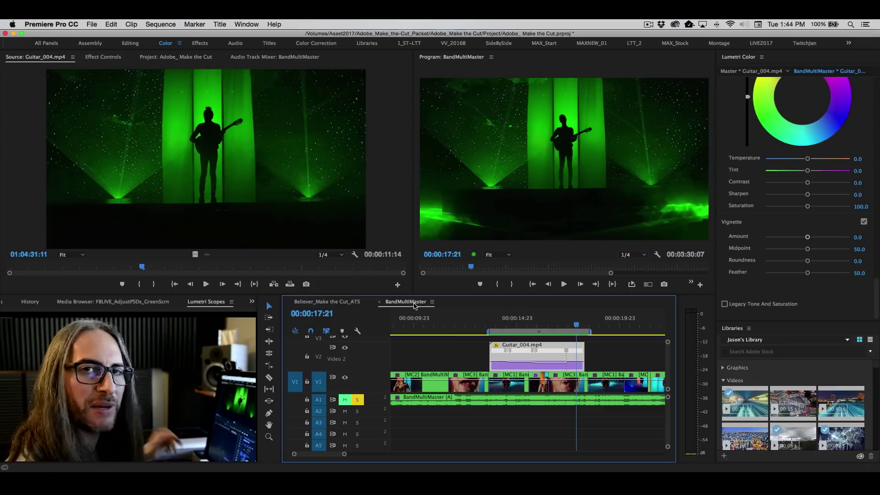